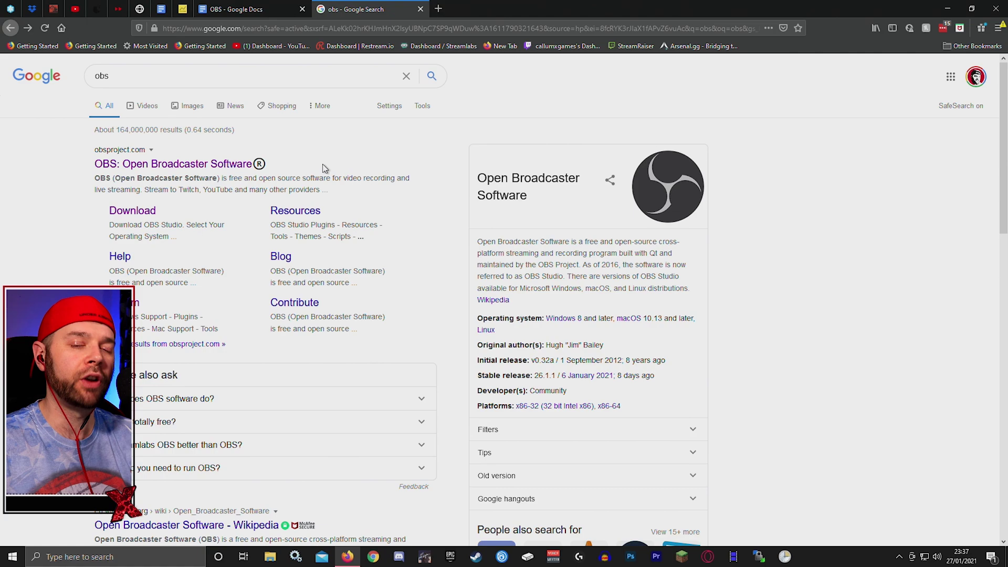
From the OBS Project website, save the Windows x64 OBS Studio 26.1.1 installer.
{"action": "left_click", "coordinate": [185, 166]}
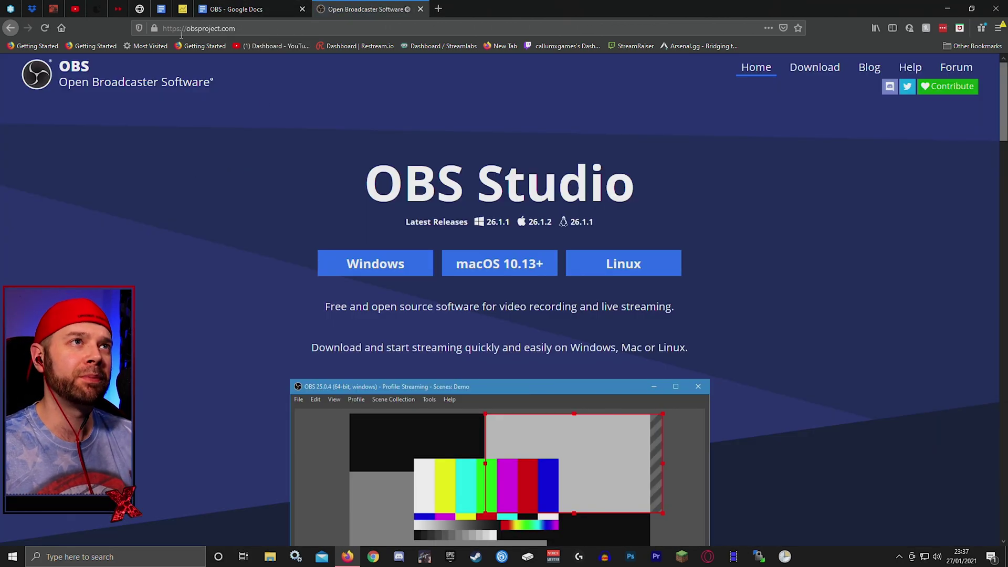
{"action": "scroll", "coordinate": [283, 158], "scroll_direction": "down", "scroll_amount": 2}
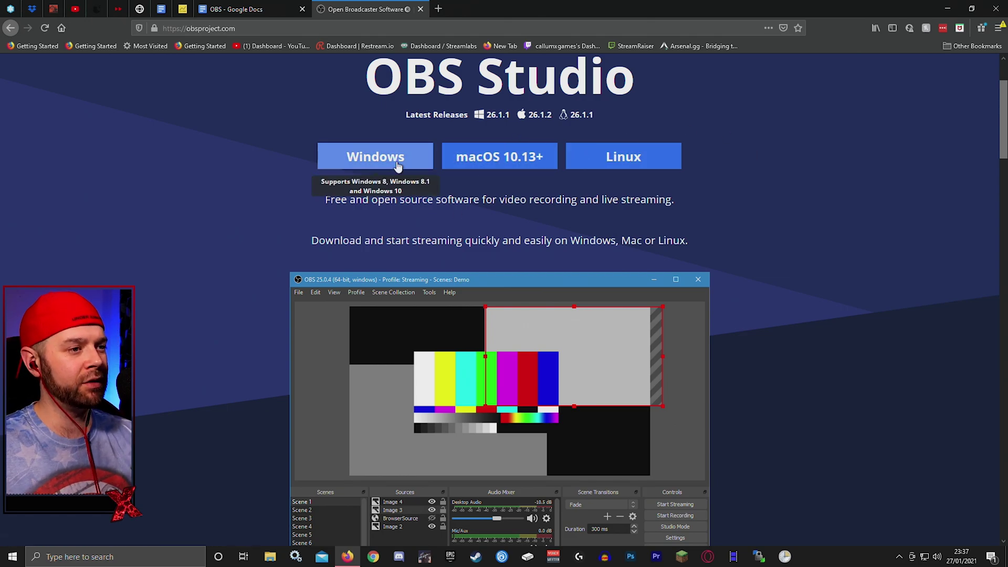
{"action": "left_click", "coordinate": [396, 161]}
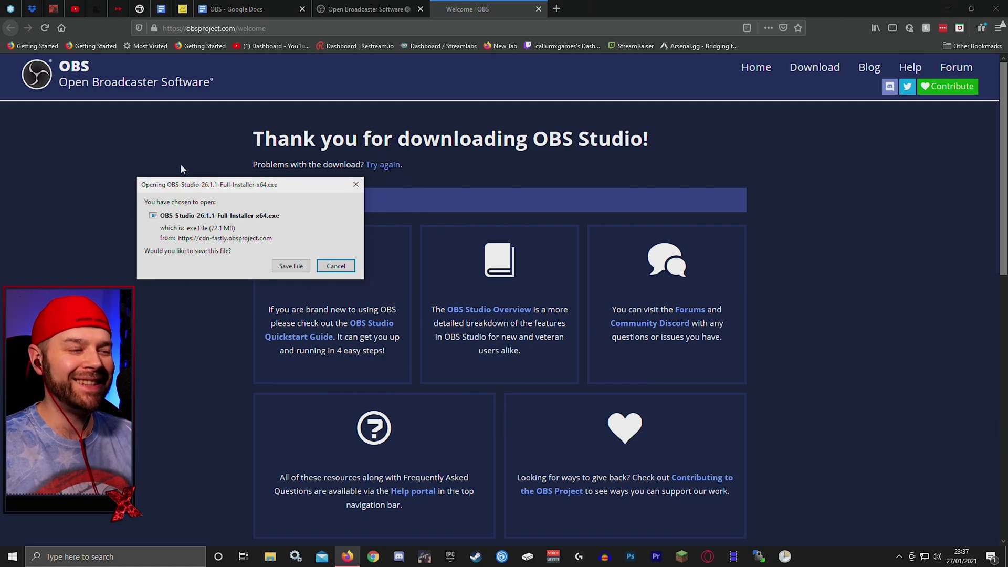
{"action": "left_click", "coordinate": [291, 266]}
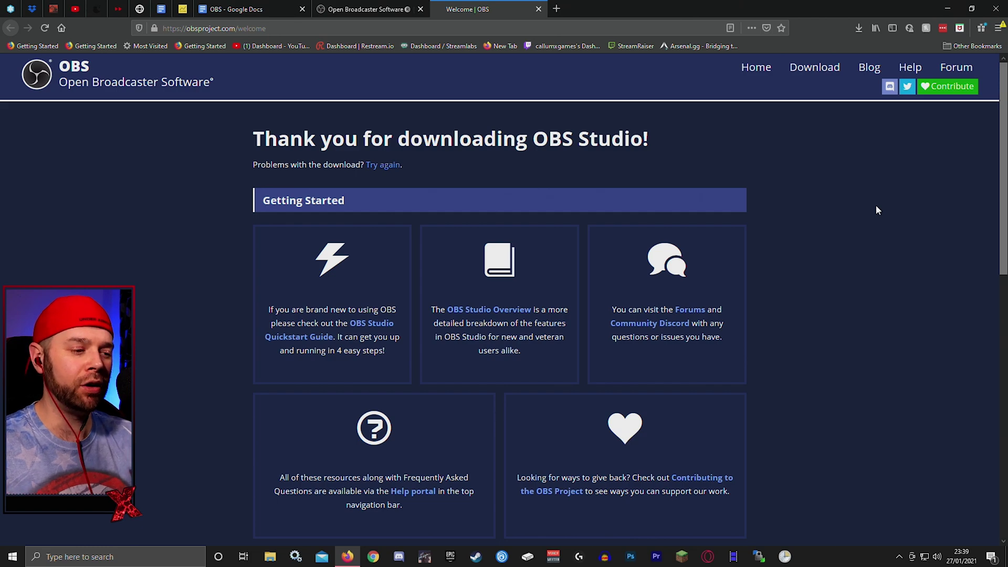
Run OBS-Studio-26.1.1-Full-Installer-x64 from the Downloads folder in File Explorer.
{"action": "left_click", "coordinate": [269, 559]}
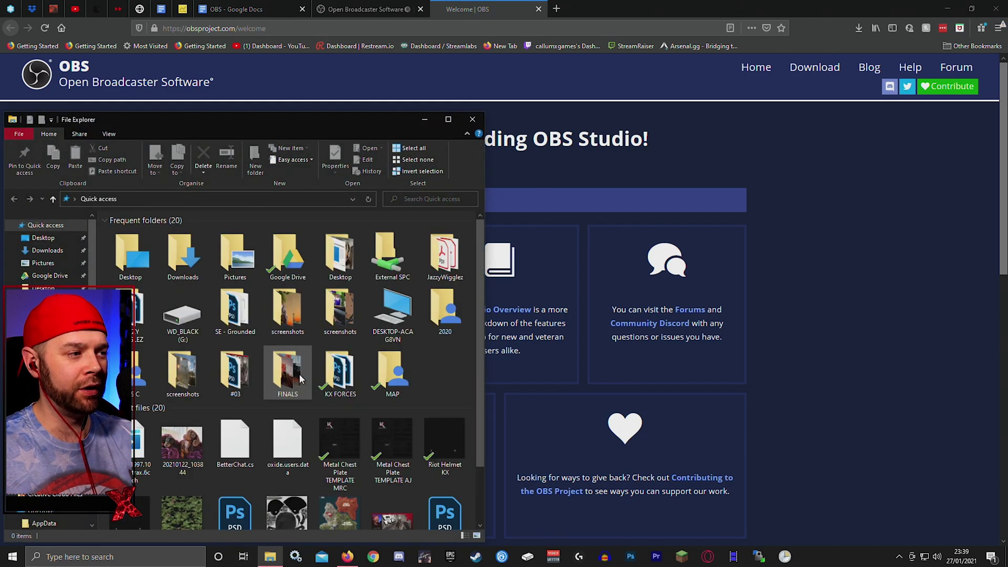
{"action": "left_click_drag", "start_coordinate": [278, 128], "coordinate": [574, 82]}
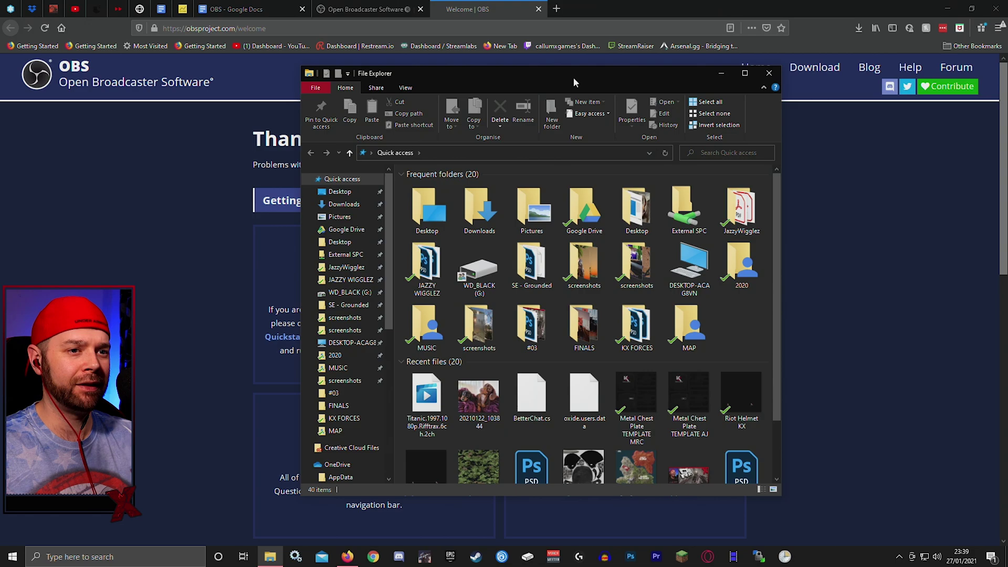
{"action": "left_click", "coordinate": [344, 205]}
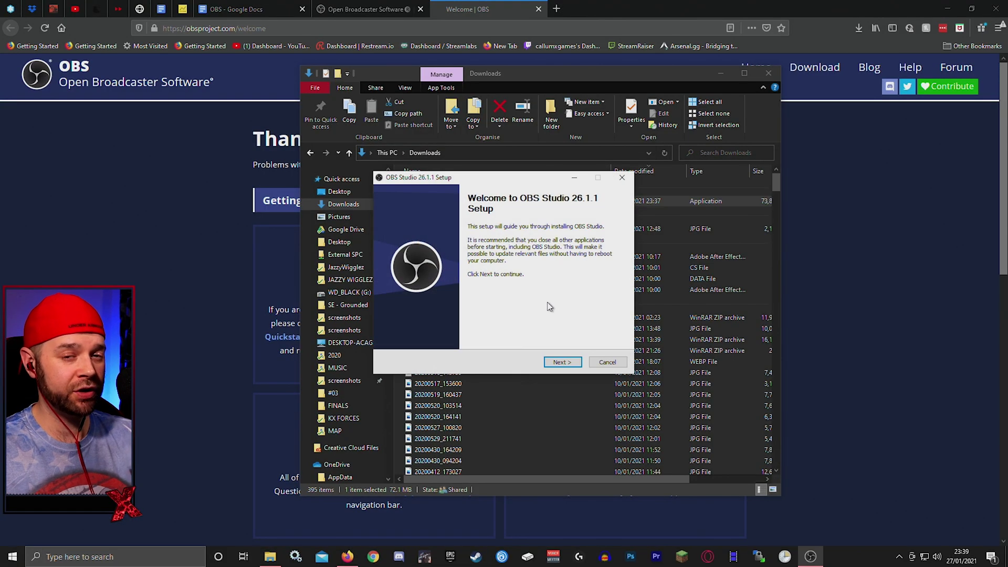
Accept the licence, install OBS Studio 26.1.1 to the default folder, and launch it.
{"action": "left_click", "coordinate": [580, 362]}
{"action": "left_click", "coordinate": [571, 363]}
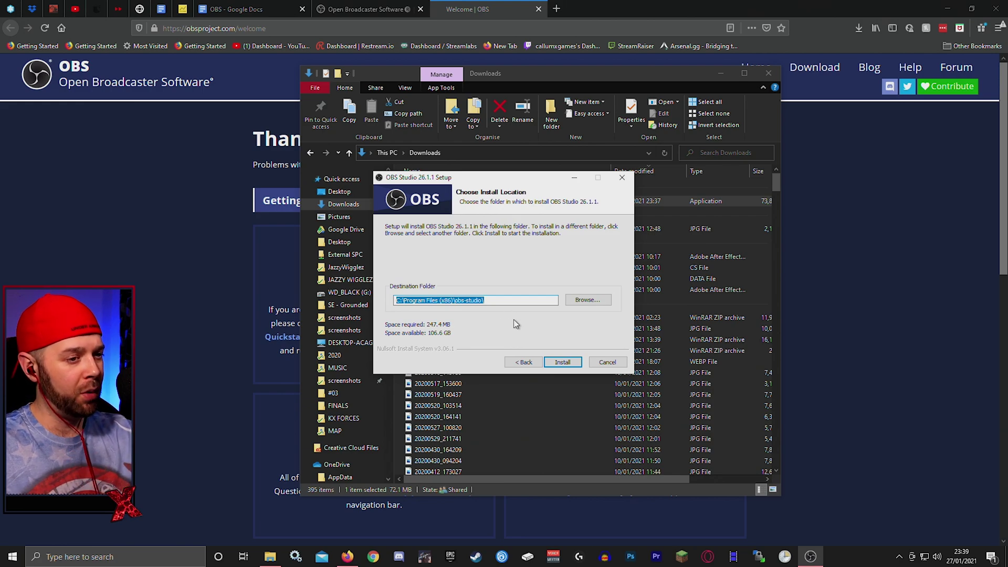
{"action": "left_click", "coordinate": [562, 362]}
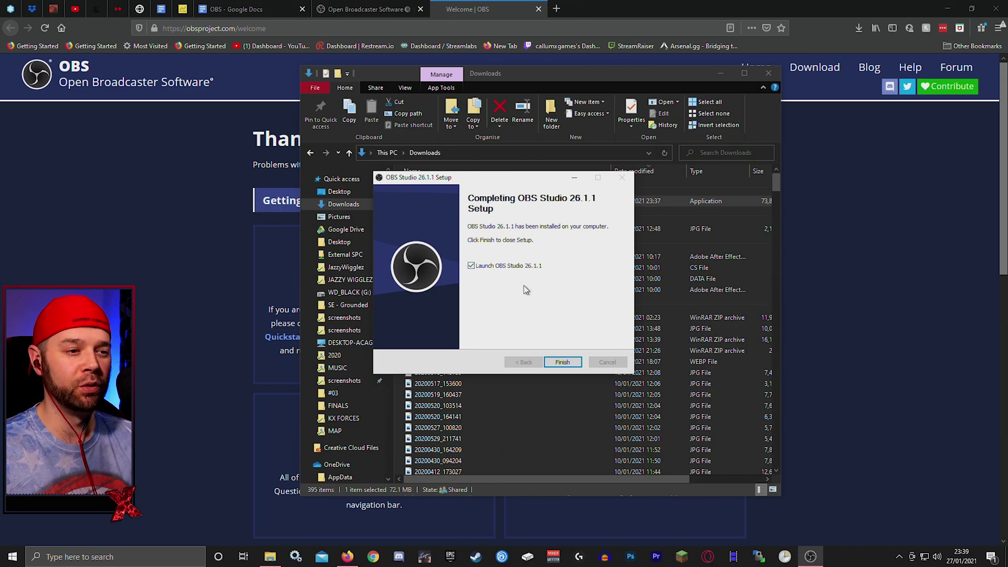
{"action": "left_click", "coordinate": [570, 362]}
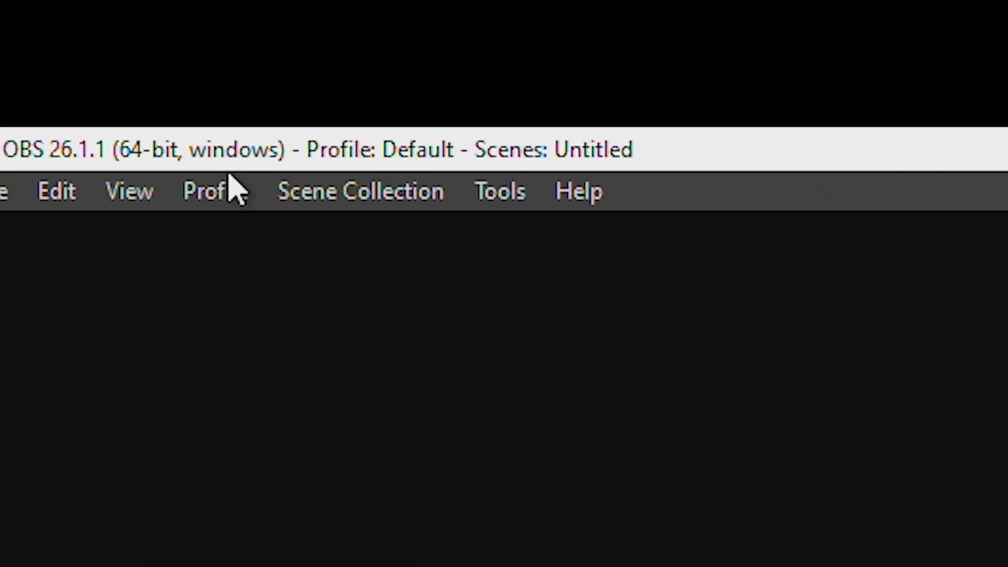
Create and switch to a new profile named 'OBS TUTORIALS'.
{"action": "left_click", "coordinate": [72, 19]}
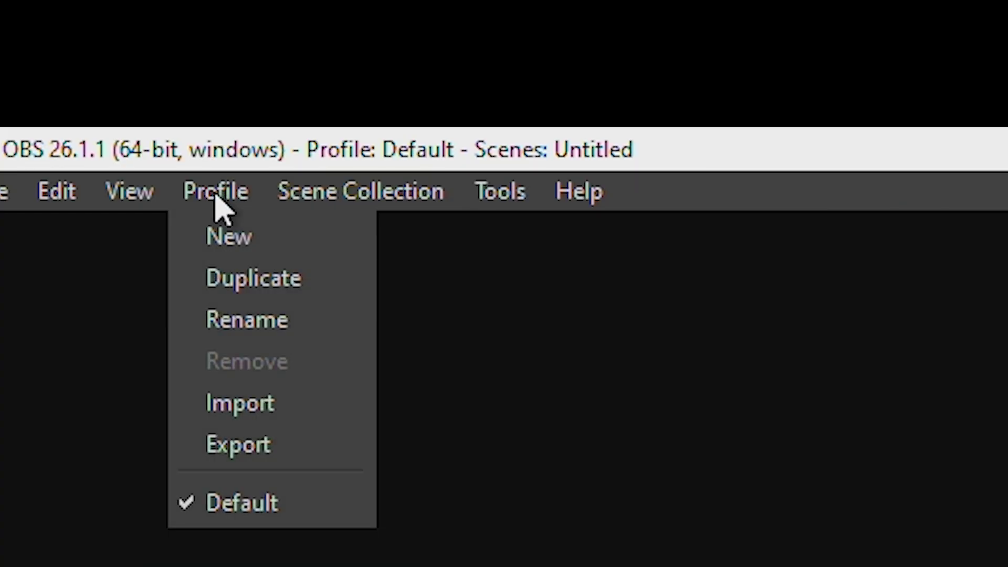
{"action": "left_click", "coordinate": [260, 245]}
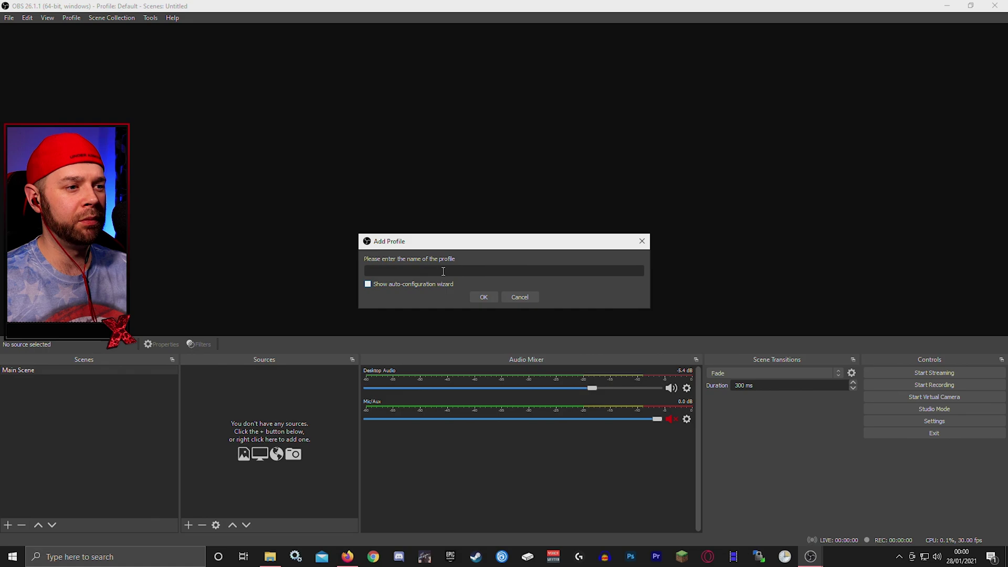
{"action": "type", "text": "OBS "}
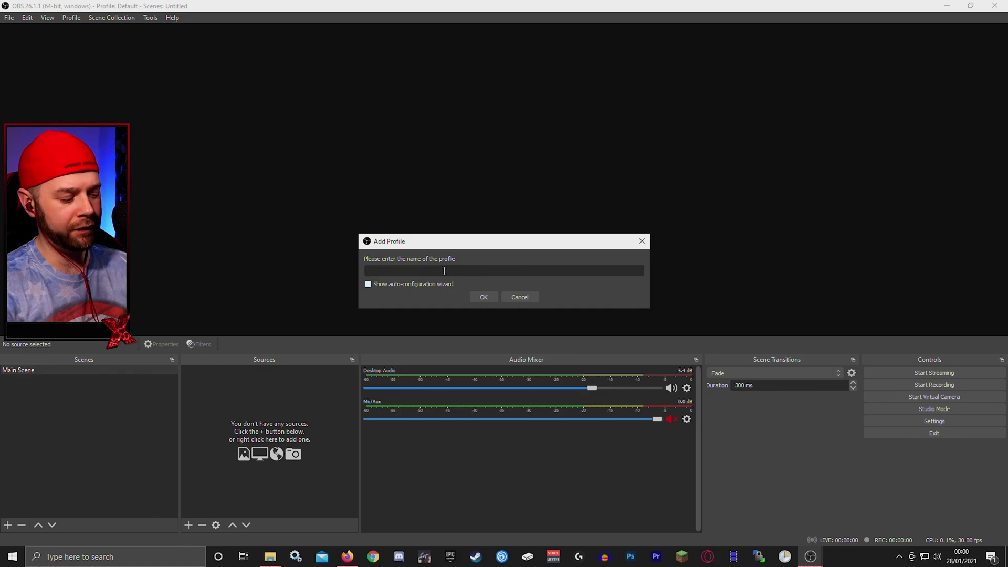
{"action": "type", "text": "TUT"}
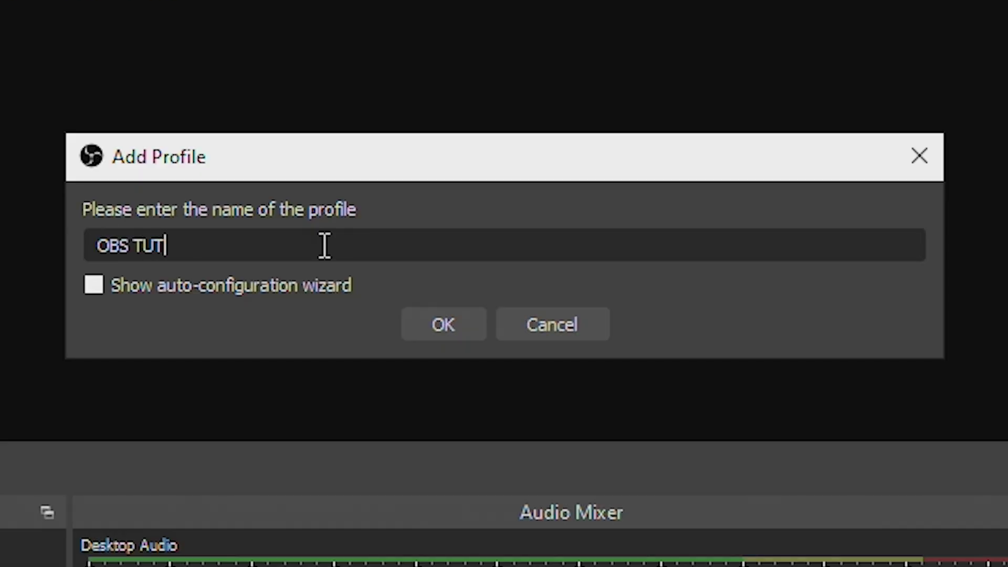
{"action": "type", "text": "ORIALS"}
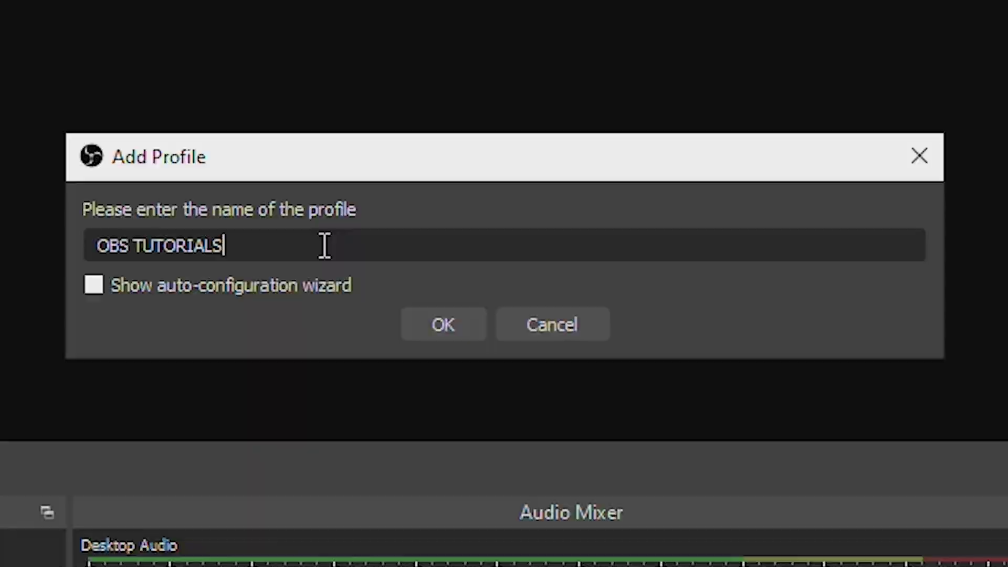
{"action": "key", "text": "Return"}
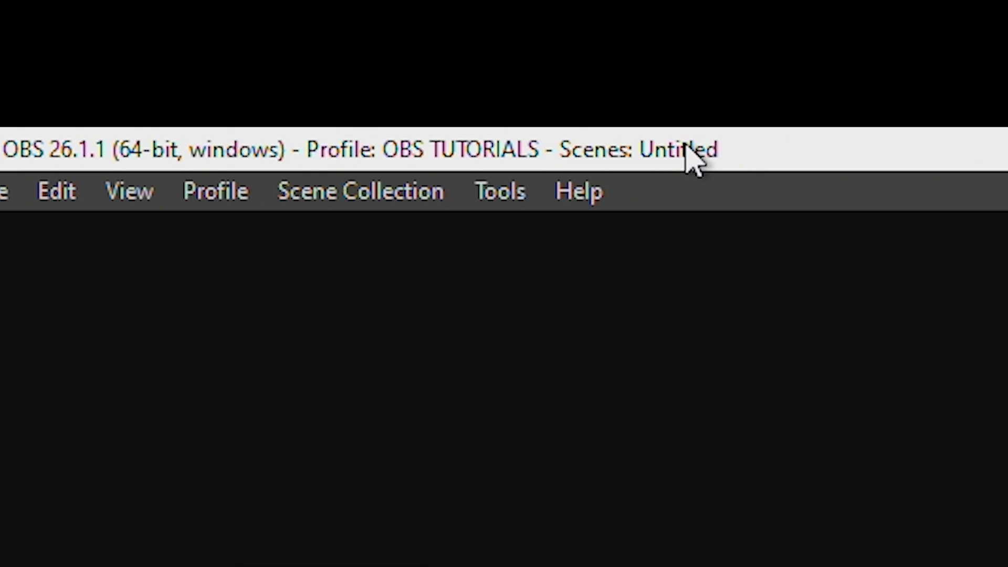
Create a new scene collection called 'OBS TUTORIALS'.
{"action": "left_click", "coordinate": [347, 186]}
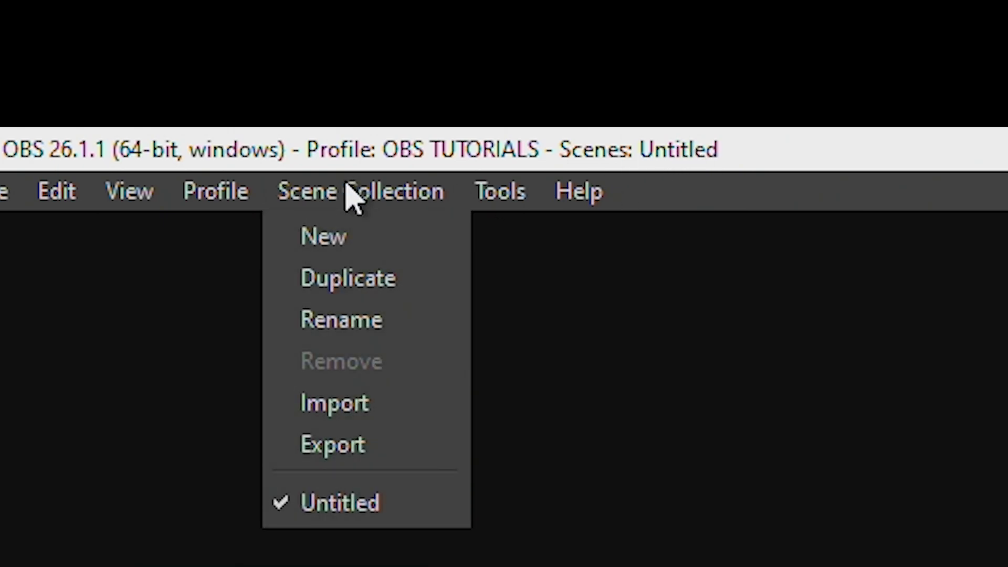
{"action": "left_click", "coordinate": [360, 241]}
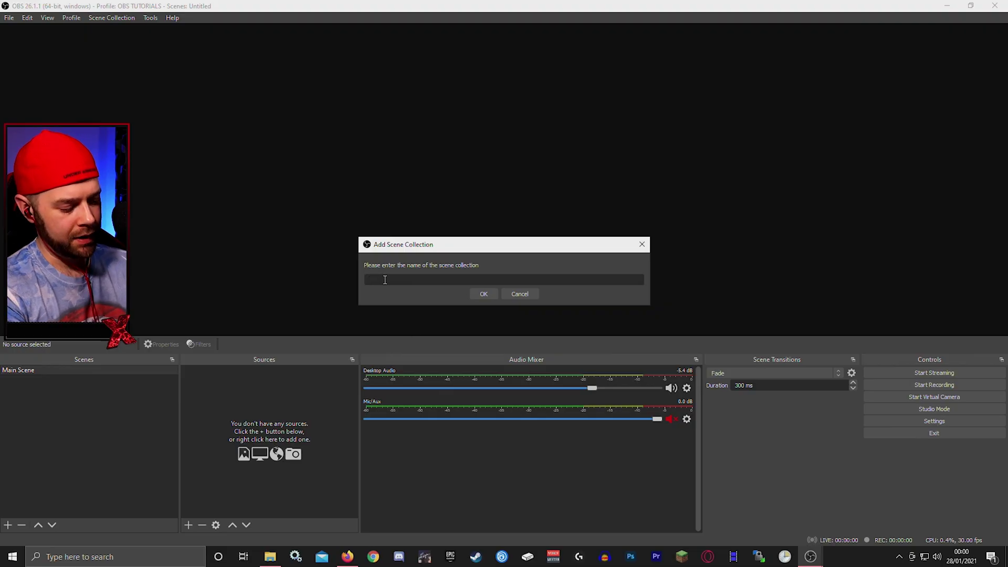
{"action": "type", "text": "OBS TUTORIALS"}
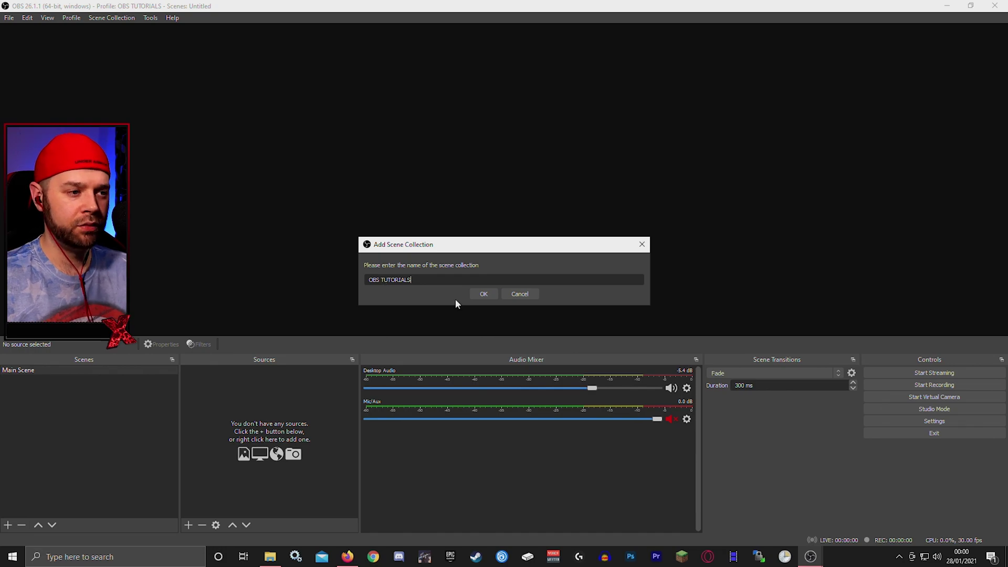
{"action": "left_click", "coordinate": [483, 293]}
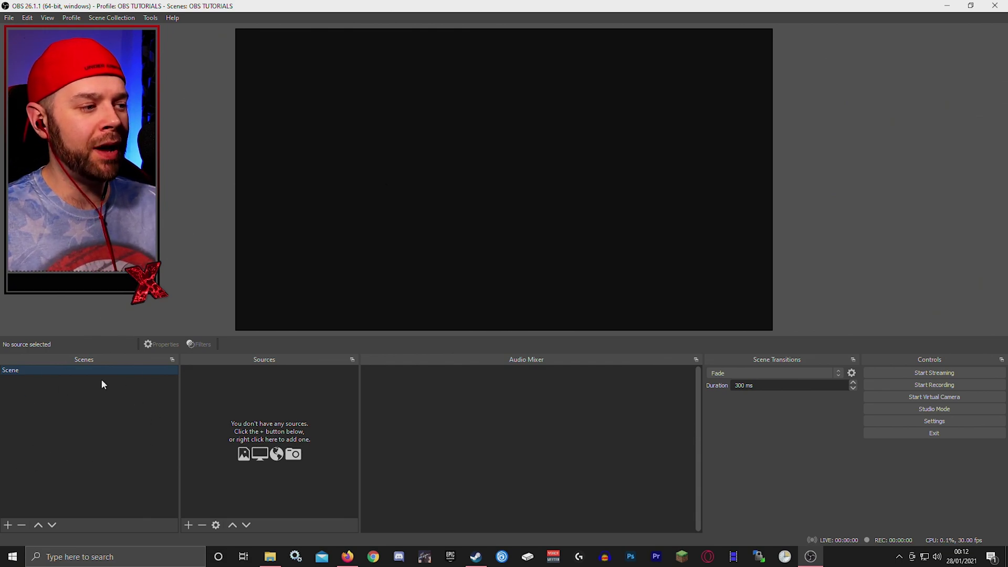
Add a second scene named 'DESKTOP SCENE'.
{"action": "left_click", "coordinate": [9, 525]}
{"action": "left_click", "coordinate": [401, 275]}
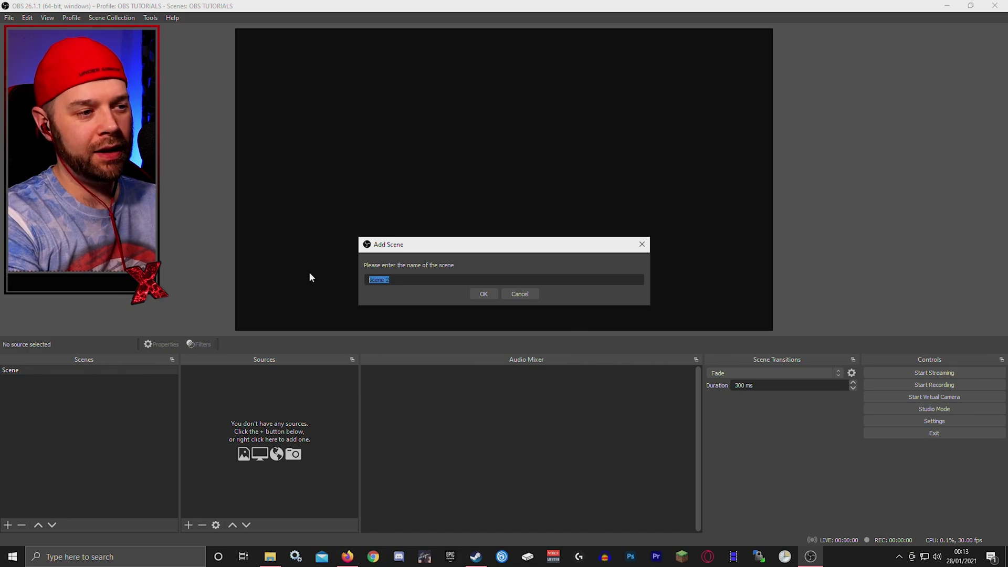
{"action": "type", "text": "DESKTOP SCENE"}
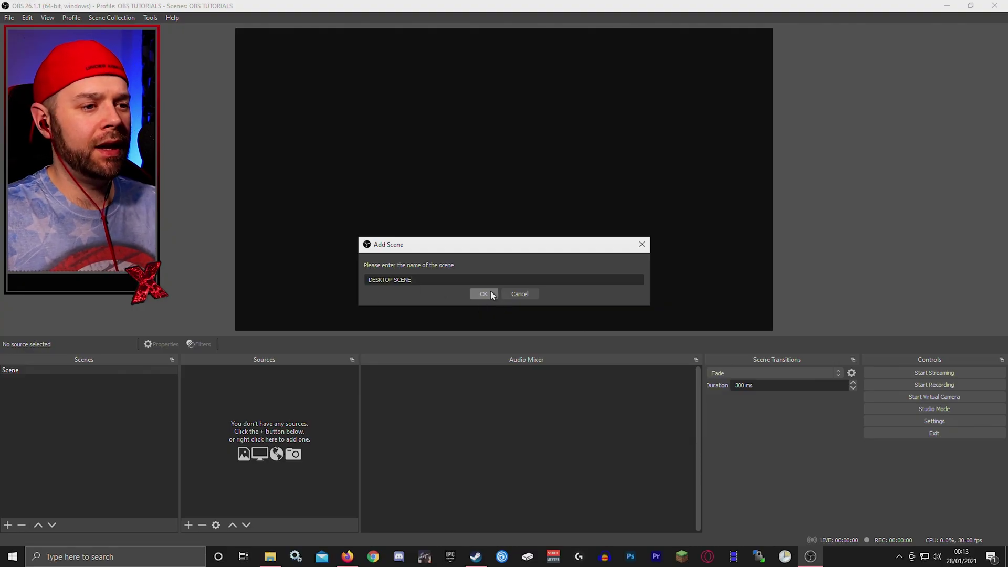
{"action": "left_click", "coordinate": [484, 294]}
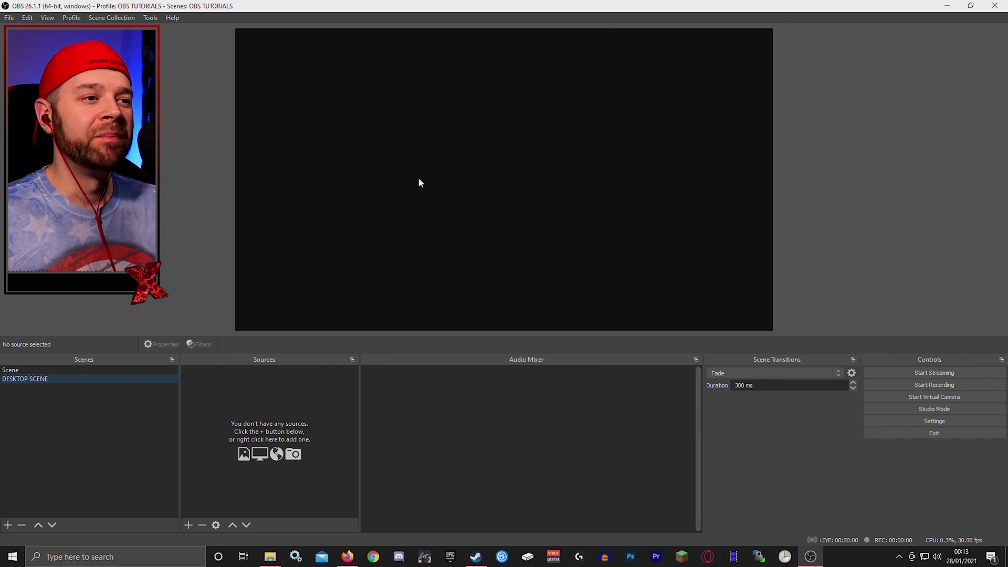
{"action": "right_click", "coordinate": [536, 297]}
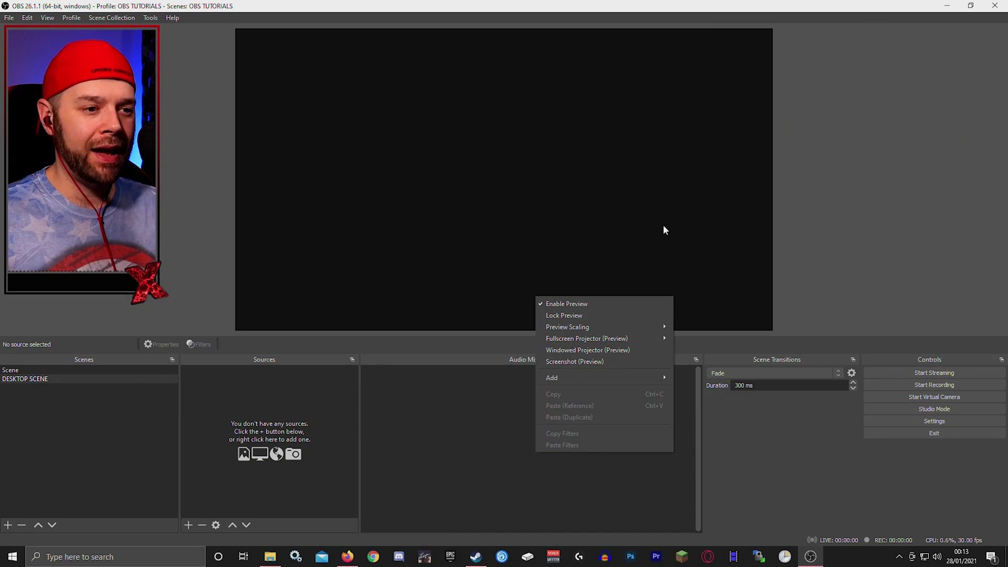
{"action": "mouse_move", "coordinate": [597, 326]}
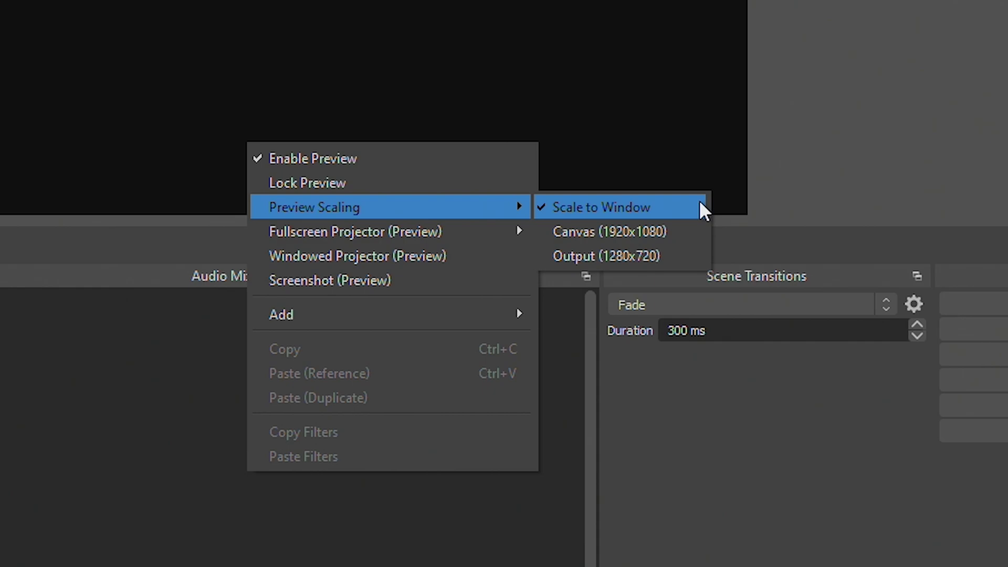
{"action": "left_click", "coordinate": [669, 204]}
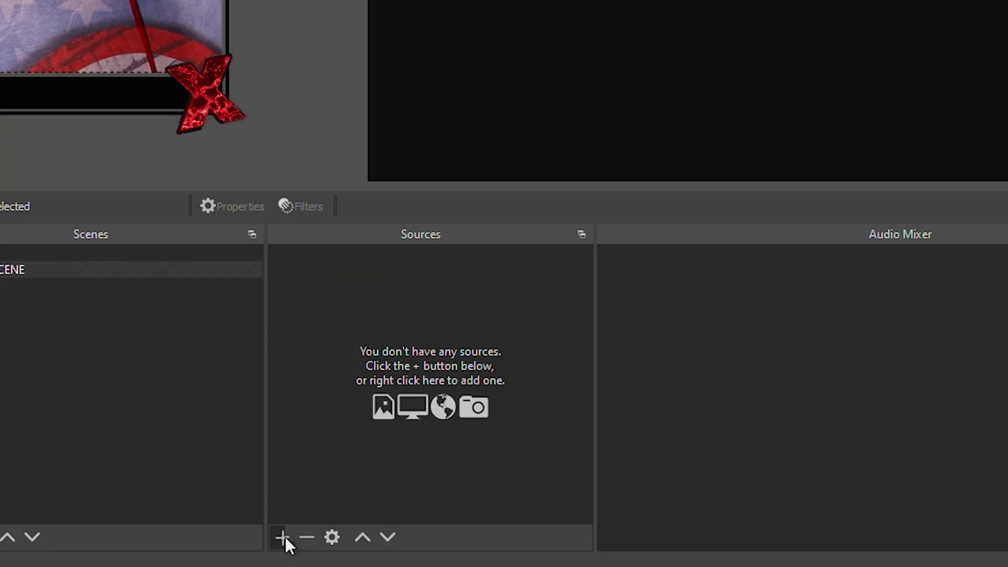
Add a Display Capture source 'MAIN MONITOR' capturing Display 1 at 1920x1080.
{"action": "left_click", "coordinate": [189, 525]}
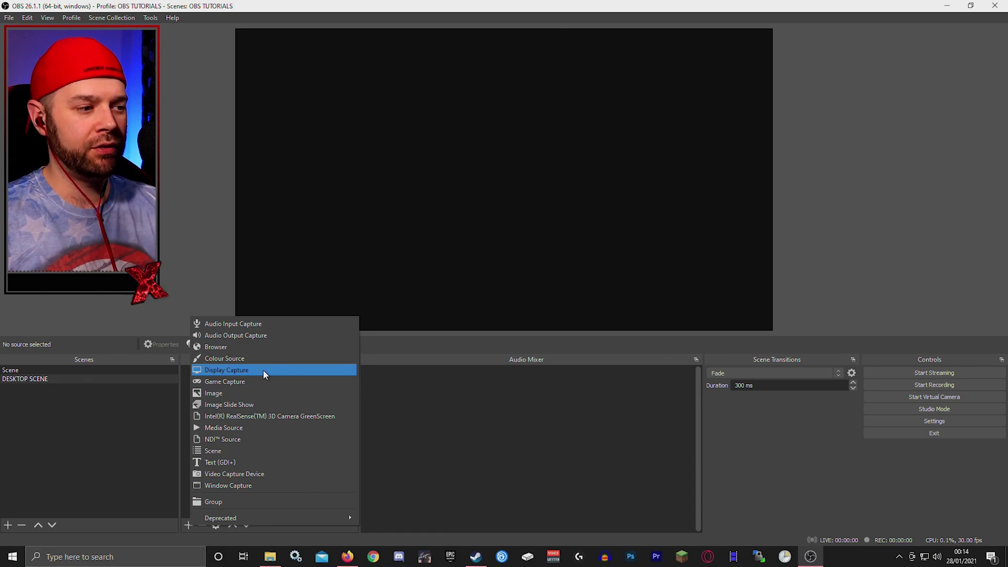
{"action": "left_click", "coordinate": [259, 370]}
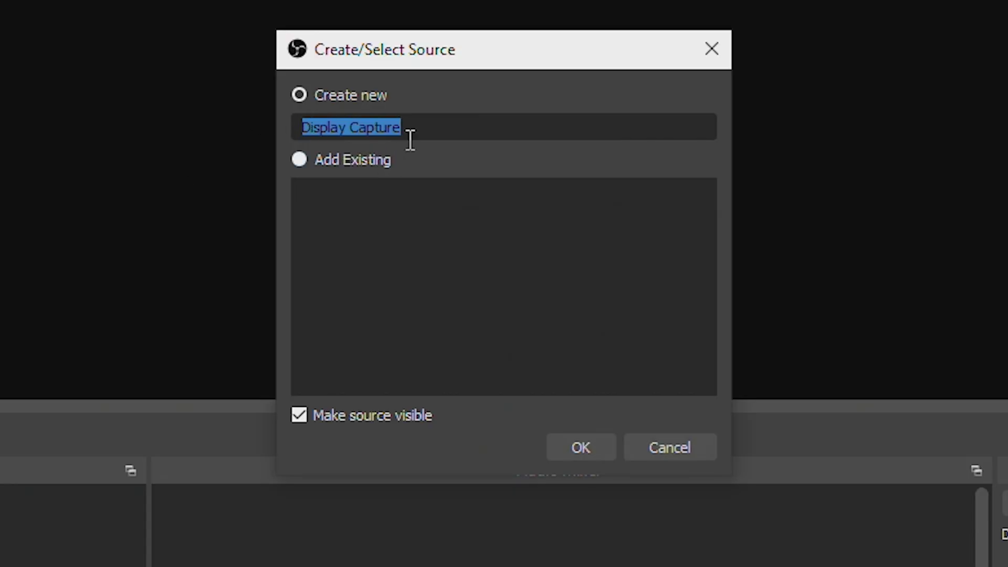
{"action": "left_click", "coordinate": [494, 217]}
{"action": "key", "text": "ctrl+a"}
{"action": "type", "text": "MAIN MON"}
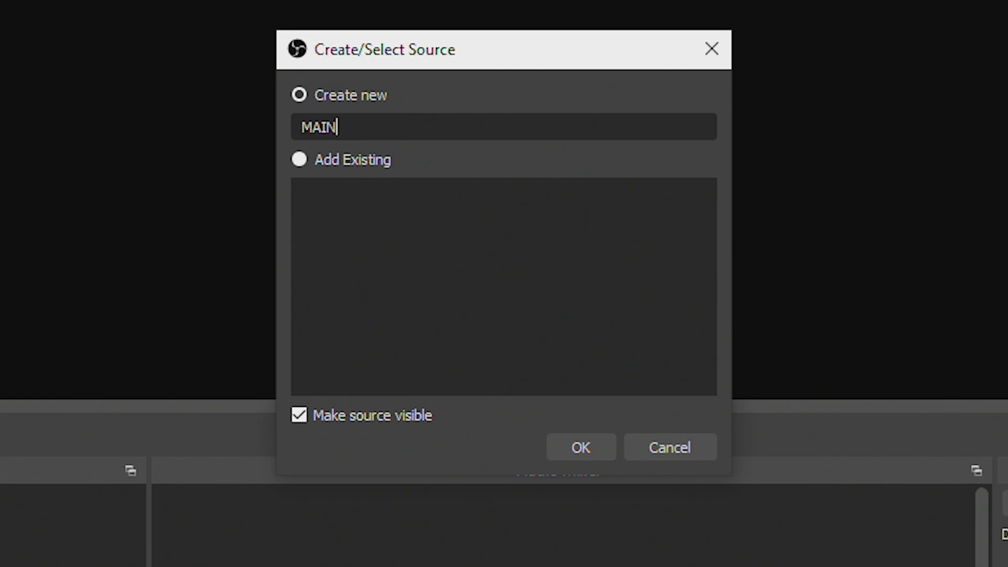
{"action": "type", "text": "ITOR"}
{"action": "key", "text": "Return"}
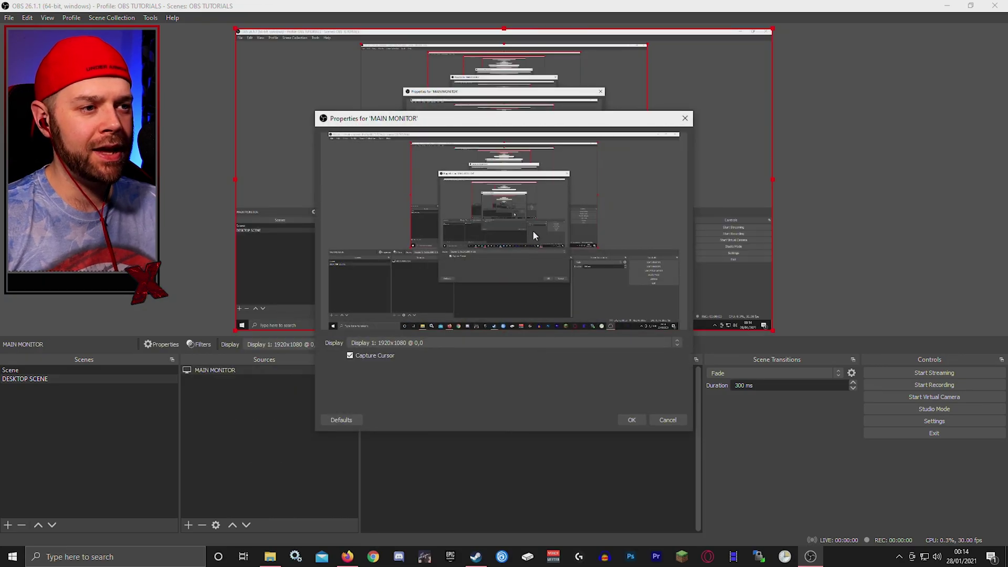
{"action": "left_click_drag", "start_coordinate": [544, 126], "coordinate": [306, 268]}
{"action": "key", "text": "Return"}
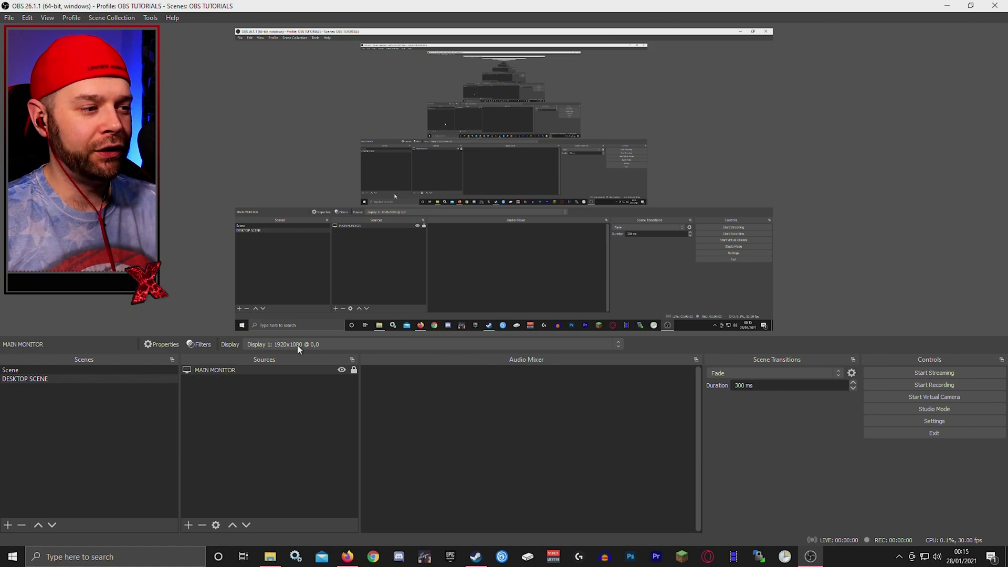
Add audio input 'MICROPHONE' on CABLE Output (VB-Audio Virtual Cable), fader at 0.0 dB.
{"action": "left_click", "coordinate": [189, 525]}
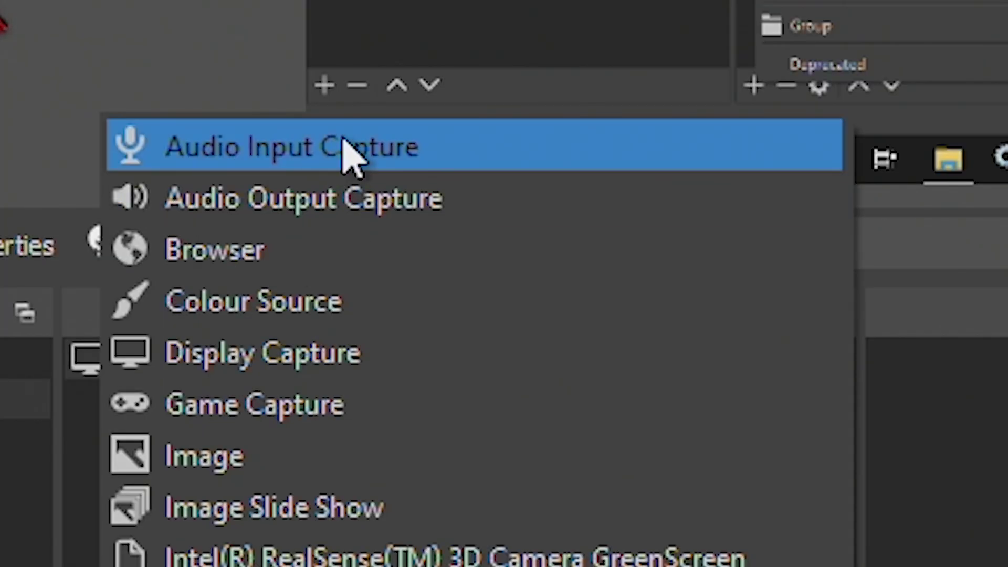
{"action": "left_click", "coordinate": [351, 152]}
{"action": "type", "text": "MICRO"}
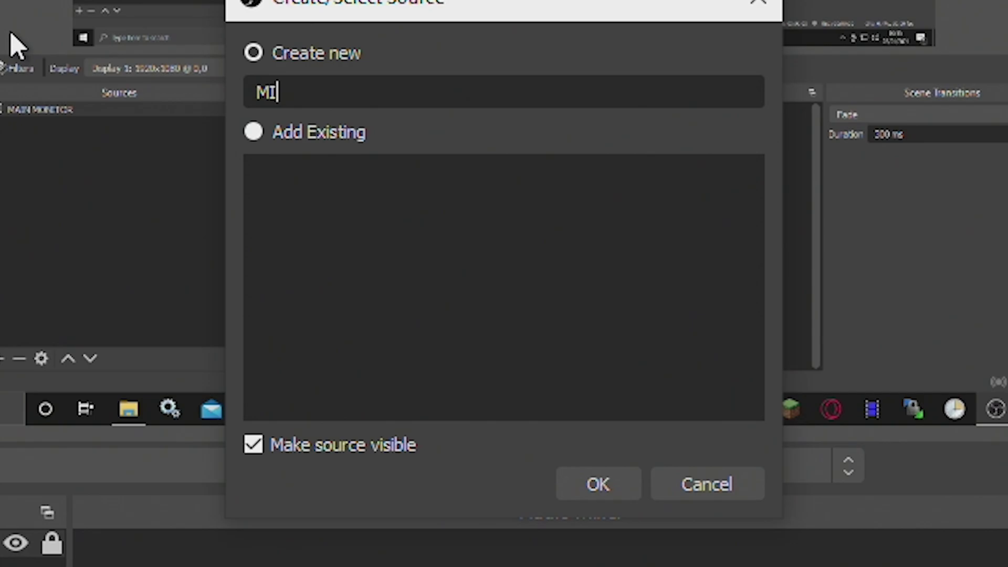
{"action": "type", "text": "PHONE"}
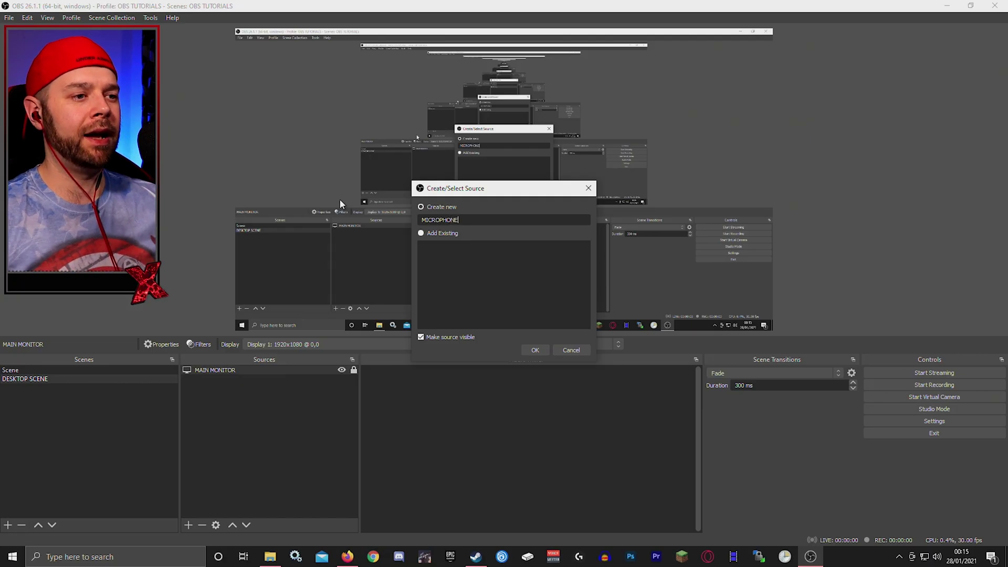
{"action": "left_click", "coordinate": [532, 348]}
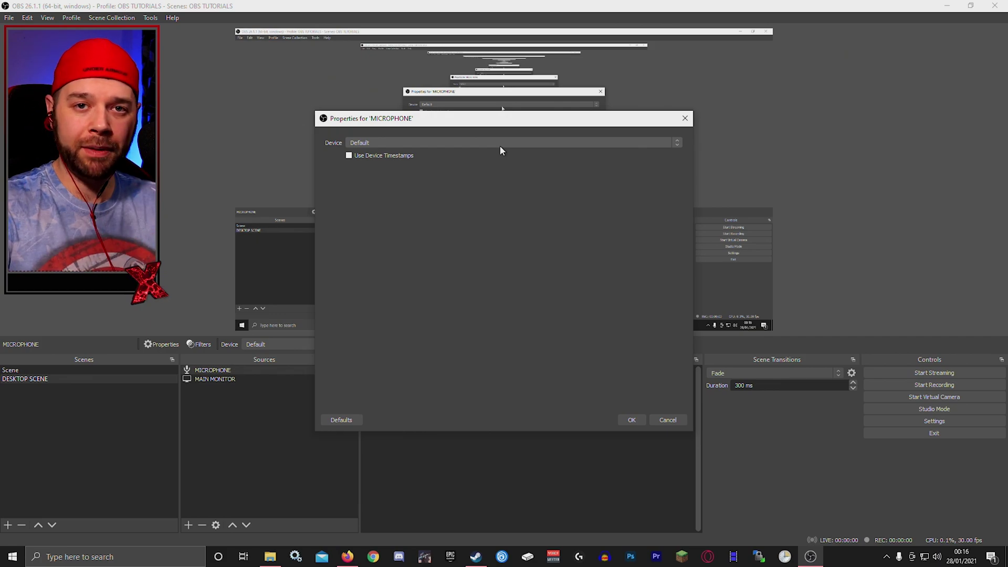
{"action": "left_click", "coordinate": [500, 146]}
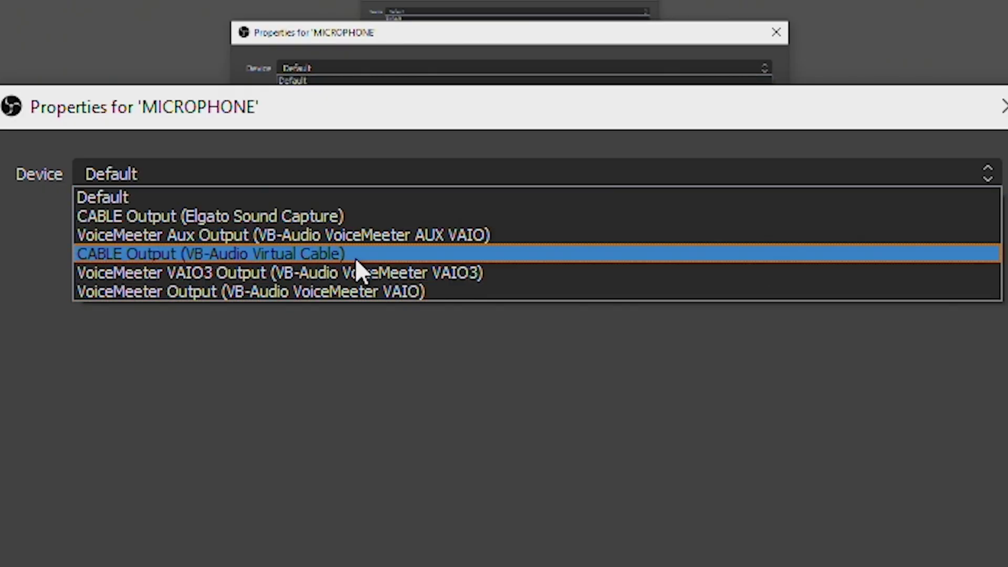
{"action": "left_click", "coordinate": [384, 254]}
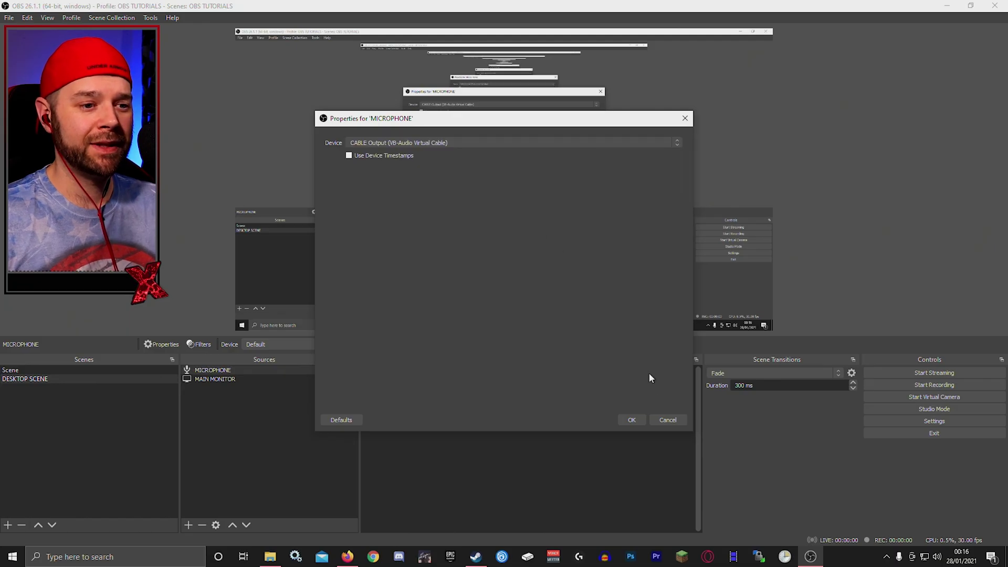
{"action": "left_click", "coordinate": [640, 420]}
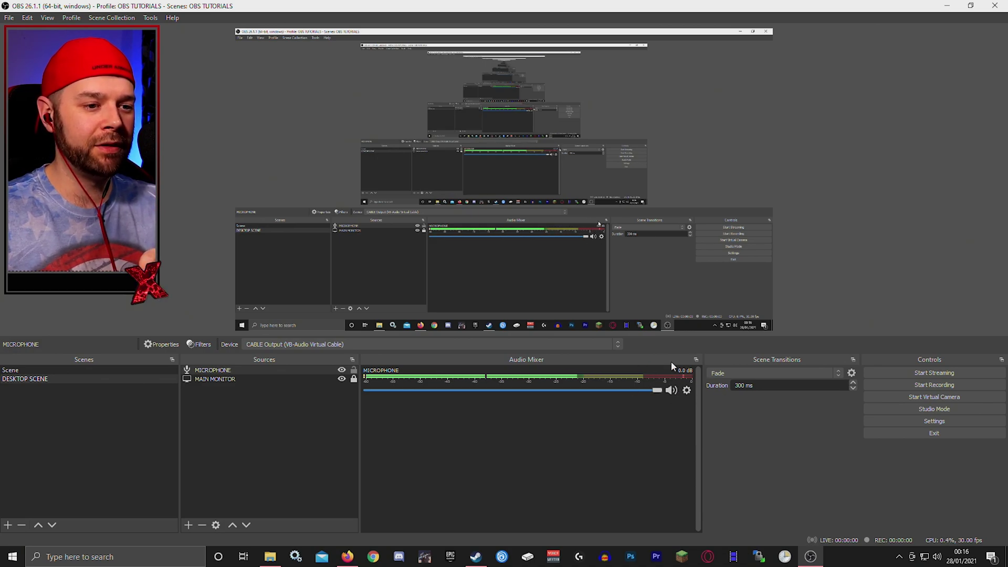
{"action": "left_click_drag", "start_coordinate": [657, 391], "coordinate": [609, 395]}
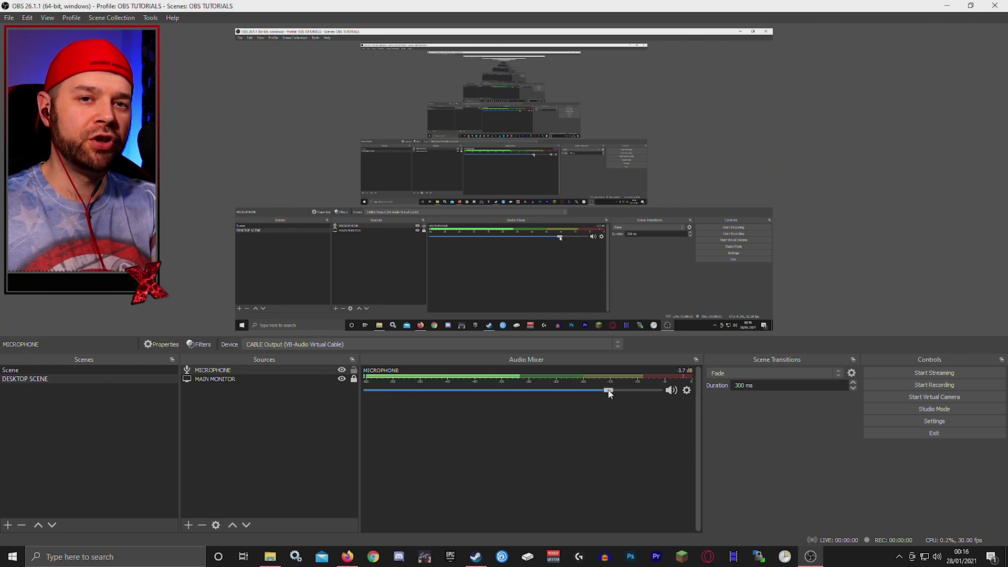
{"action": "left_click_drag", "start_coordinate": [609, 393], "coordinate": [658, 391]}
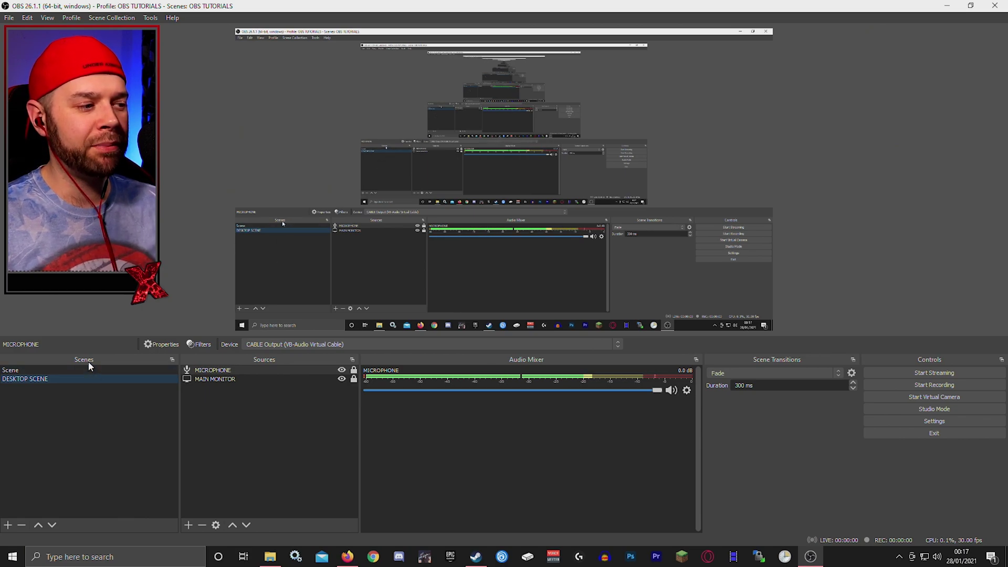
Create a third scene named 'Plain WEBCAM'.
{"action": "left_click", "coordinate": [10, 525]}
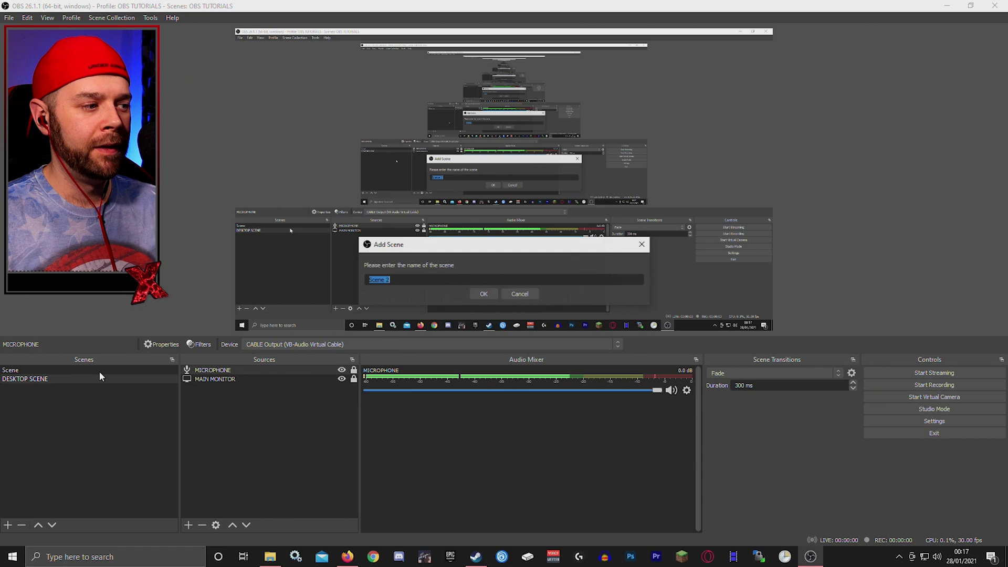
{"action": "left_click", "coordinate": [420, 280]}
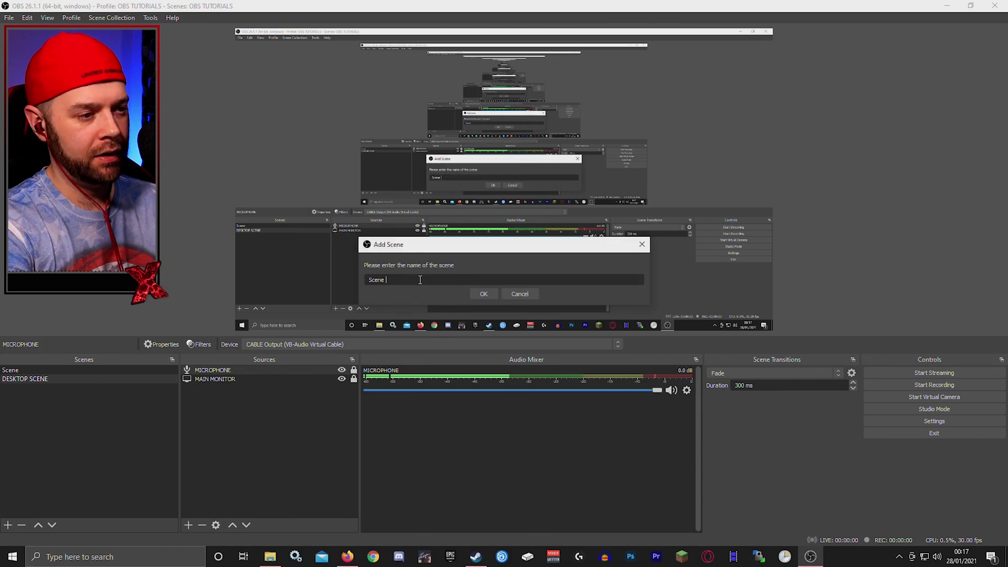
{"action": "key", "text": "BackSpace"}
{"action": "key", "text": "BackSpace"}
{"action": "key", "text": "BackSpace"}
{"action": "key", "text": "BackSpace"}
{"action": "key", "text": "BackSpace"}
{"action": "key", "text": "BackSpace"}
{"action": "key", "text": "BackSpace"}
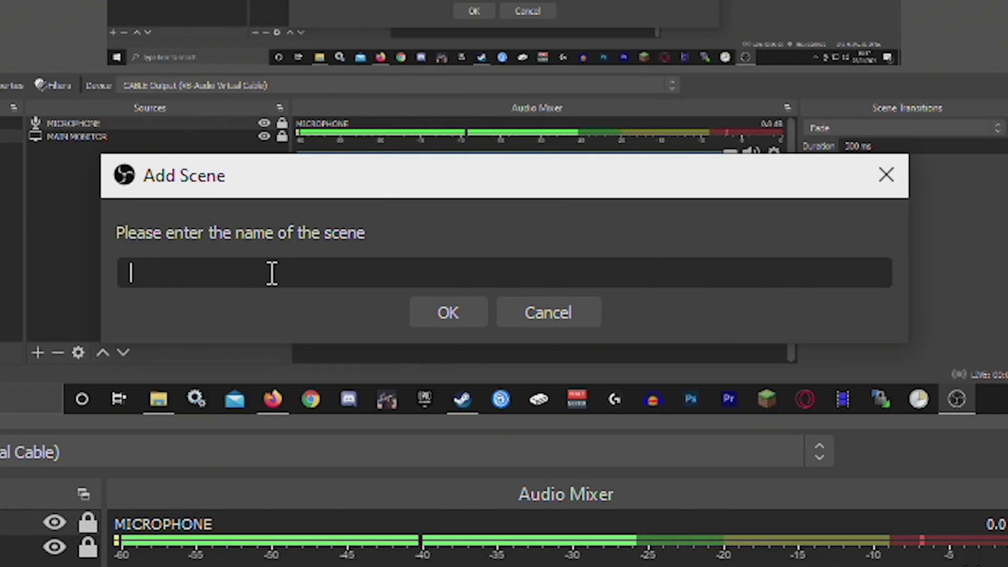
{"action": "type", "text": "P"}
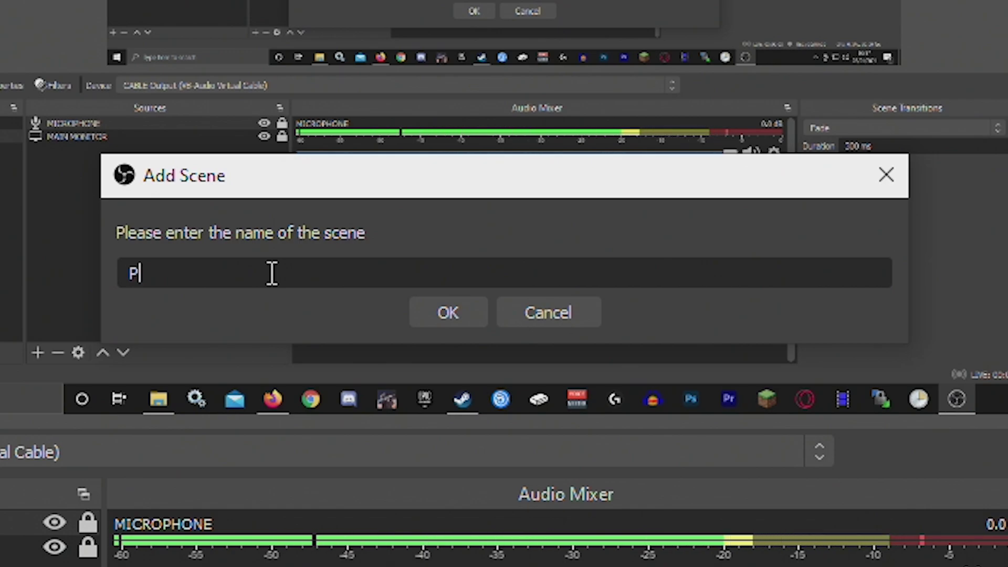
{"action": "type", "text": "laion"}
{"action": "key", "text": "BackSpace"}
{"action": "key", "text": "BackSpace"}
{"action": "key", "text": "BackSpace"}
{"action": "key", "text": "BackSpace"}
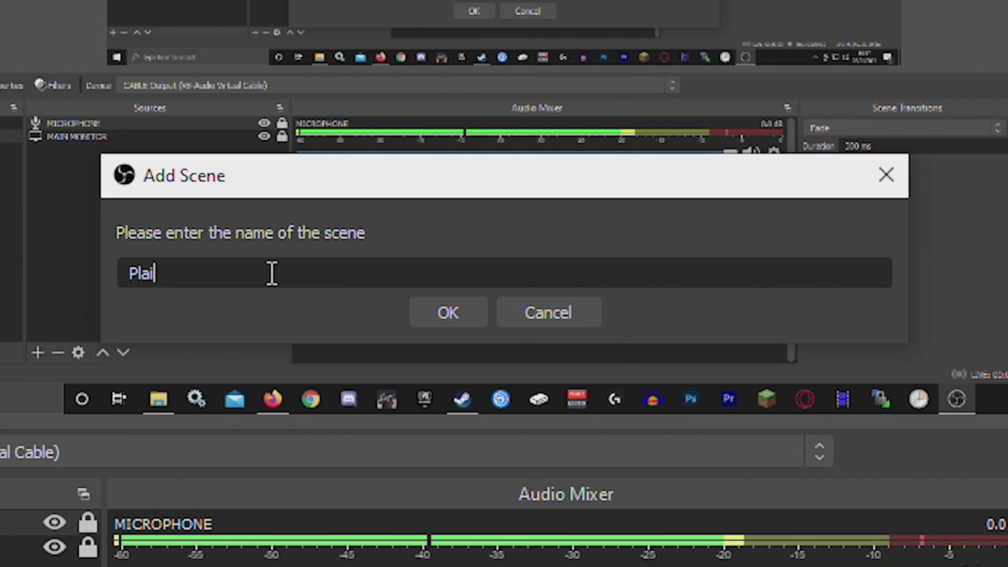
{"action": "type", "text": "in WEBCAM"}
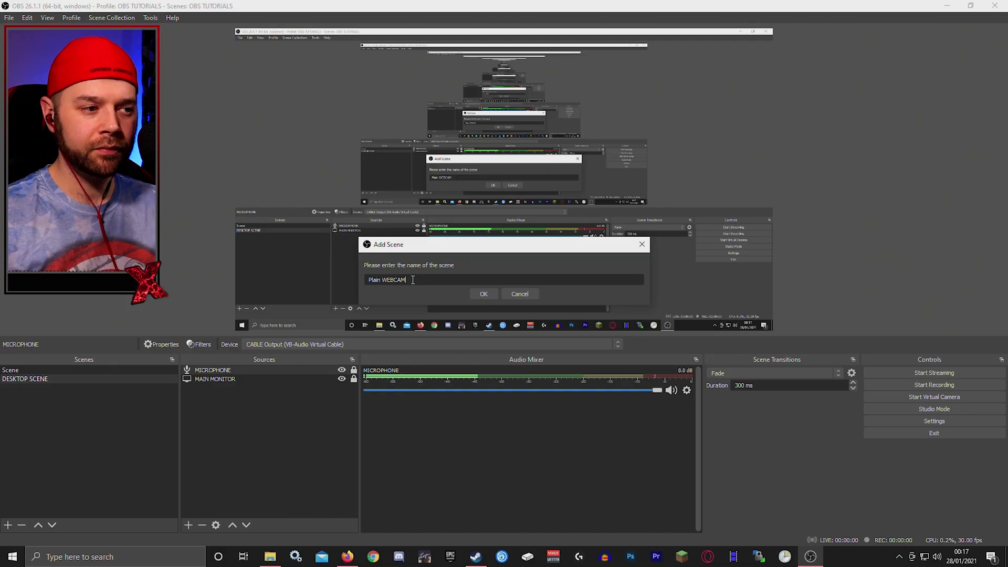
{"action": "left_click", "coordinate": [486, 292]}
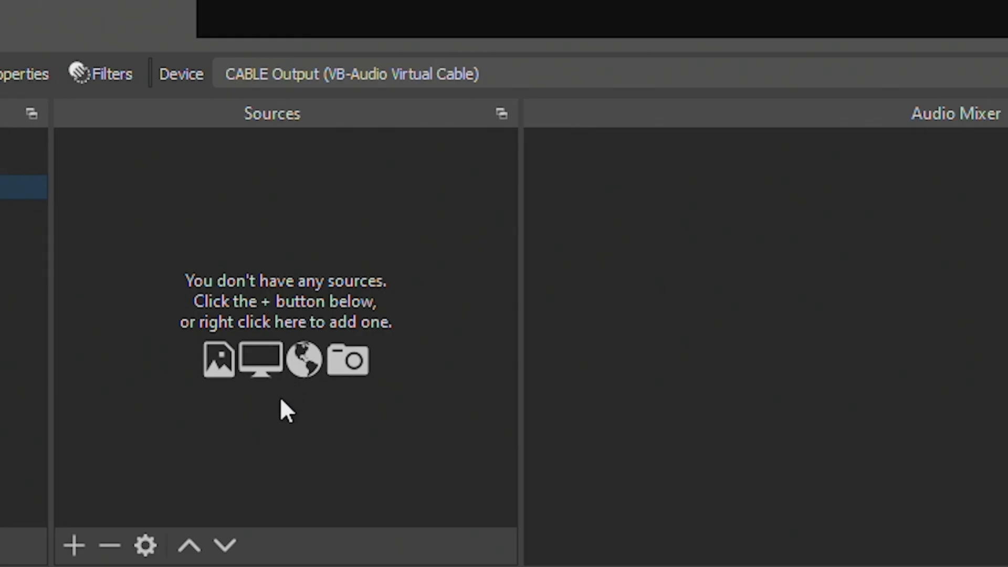
Begin adding a Video Capture Device source named 'LIFECAM WEBCAM' to Plain WEBCAM.
{"action": "left_click", "coordinate": [74, 546]}
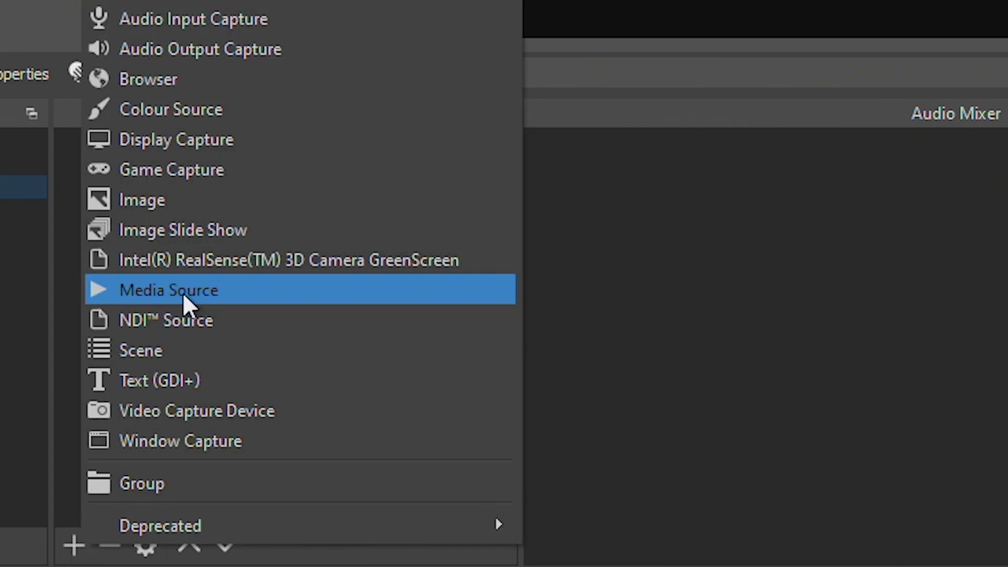
{"action": "left_click", "coordinate": [199, 411]}
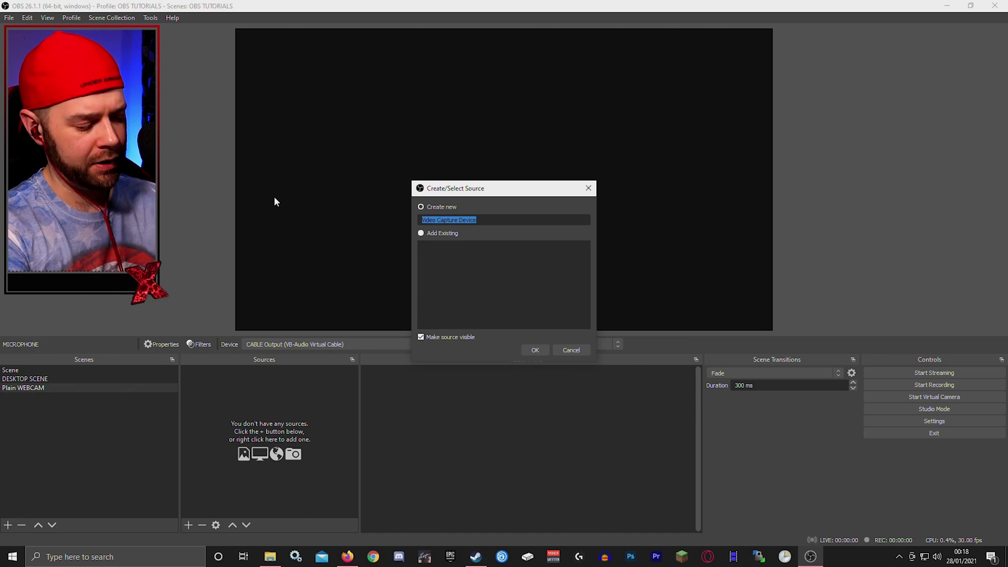
{"action": "type", "text": "LIFECAM WEBCAM"}
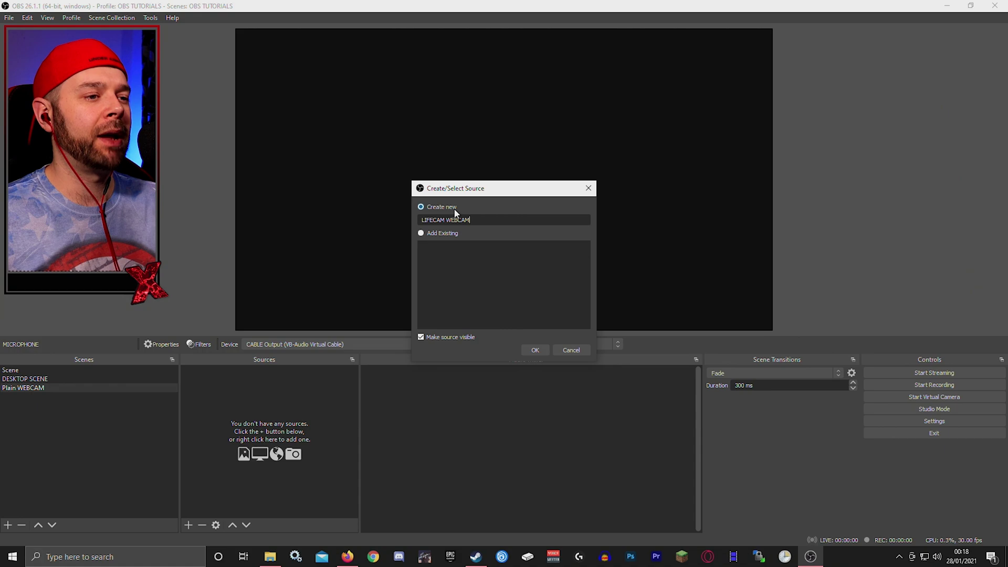
Create the LIFECAM WEBCAM source capturing at a custom 1280x720 resolution.
{"action": "left_click", "coordinate": [535, 351]}
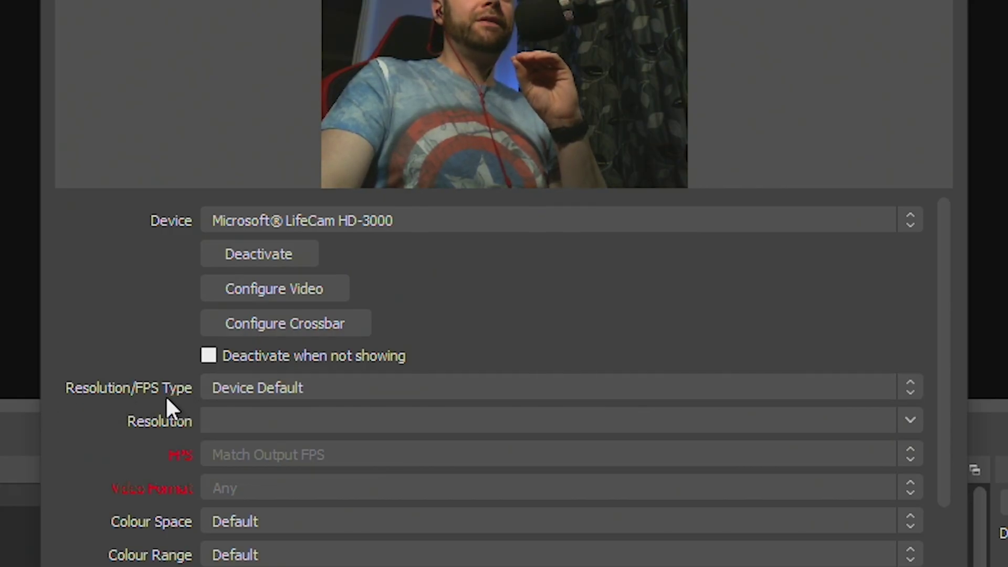
{"action": "left_click", "coordinate": [915, 389]}
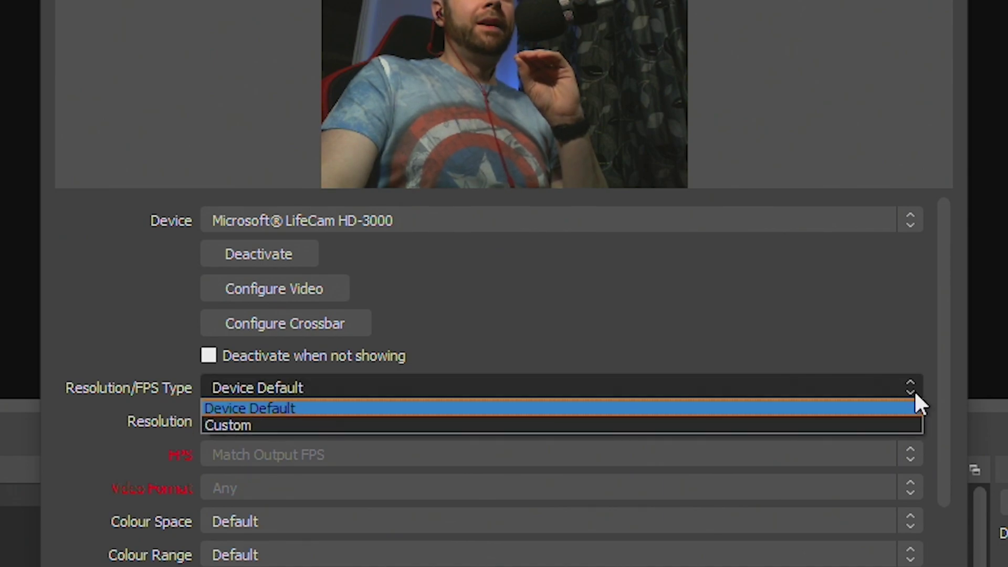
{"action": "left_click", "coordinate": [247, 425]}
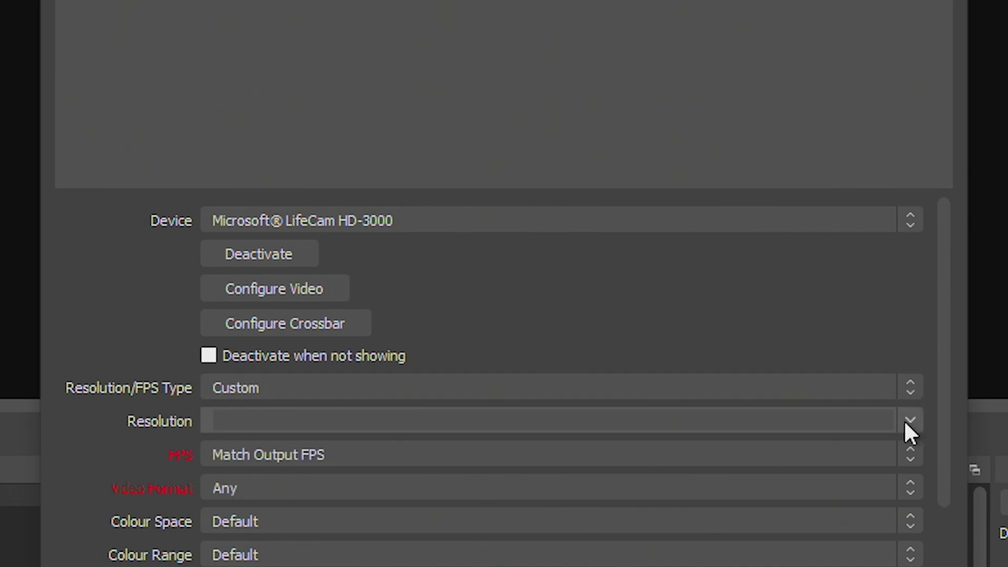
{"action": "left_click", "coordinate": [905, 424]}
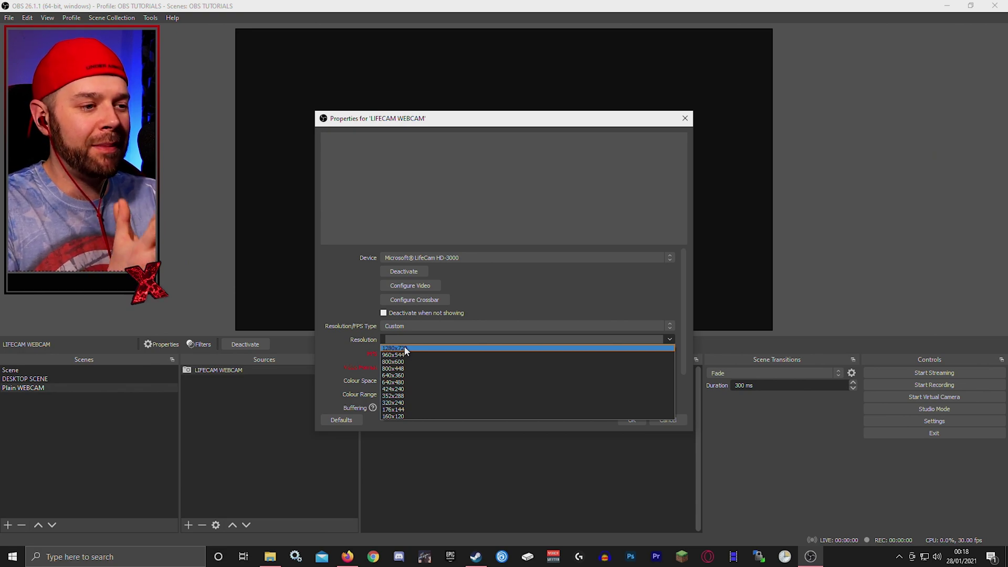
{"action": "left_click", "coordinate": [404, 345]}
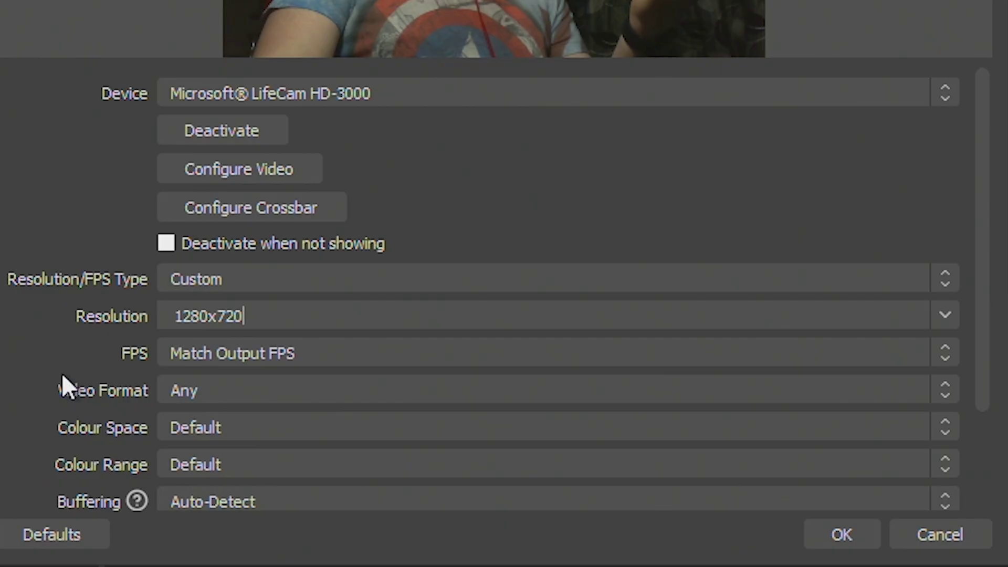
{"action": "scroll", "coordinate": [61, 373], "scroll_direction": "down", "scroll_amount": 3}
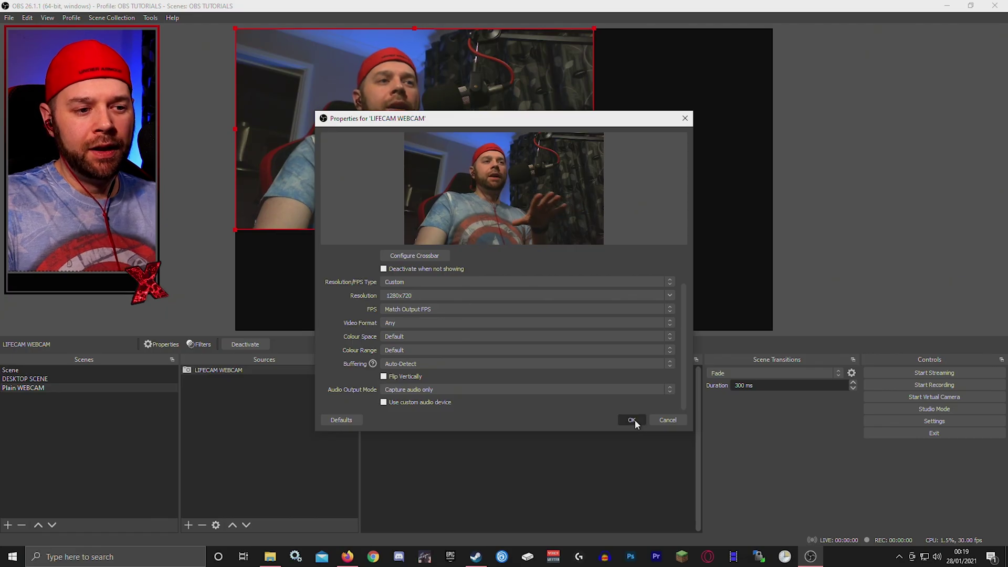
{"action": "left_click", "coordinate": [842, 535]}
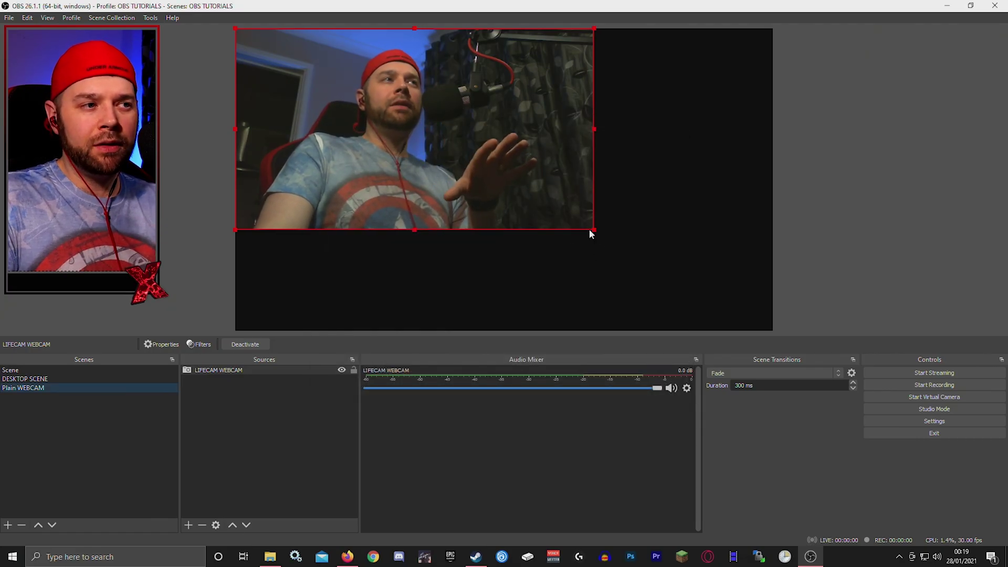
Enlarge the webcam image and snap it to the canvas's top-left corner.
{"action": "left_click_drag", "start_coordinate": [589, 229], "coordinate": [754, 329]}
{"action": "left_click_drag", "start_coordinate": [693, 243], "coordinate": [561, 191]}
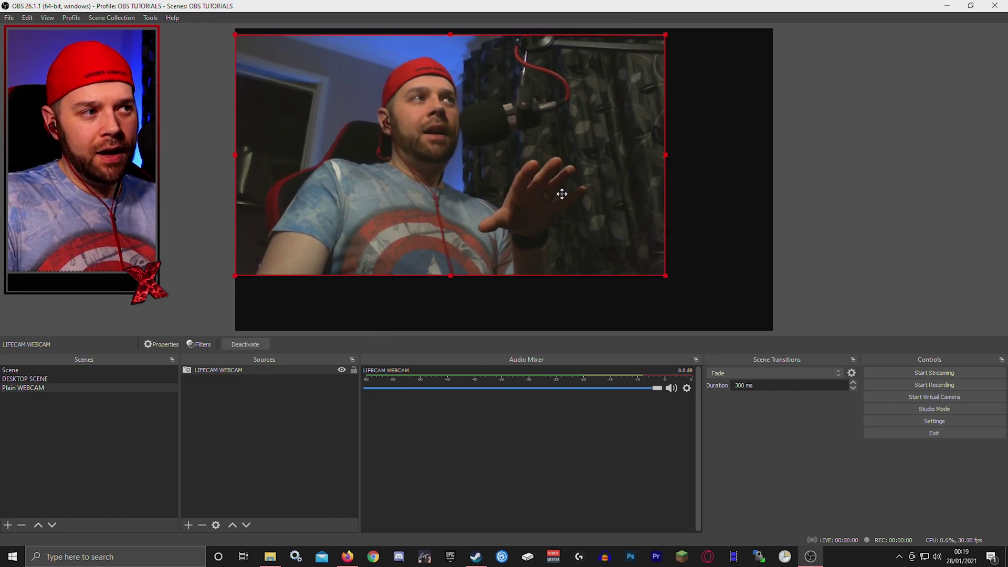
{"action": "left_click_drag", "start_coordinate": [669, 272], "coordinate": [771, 328]}
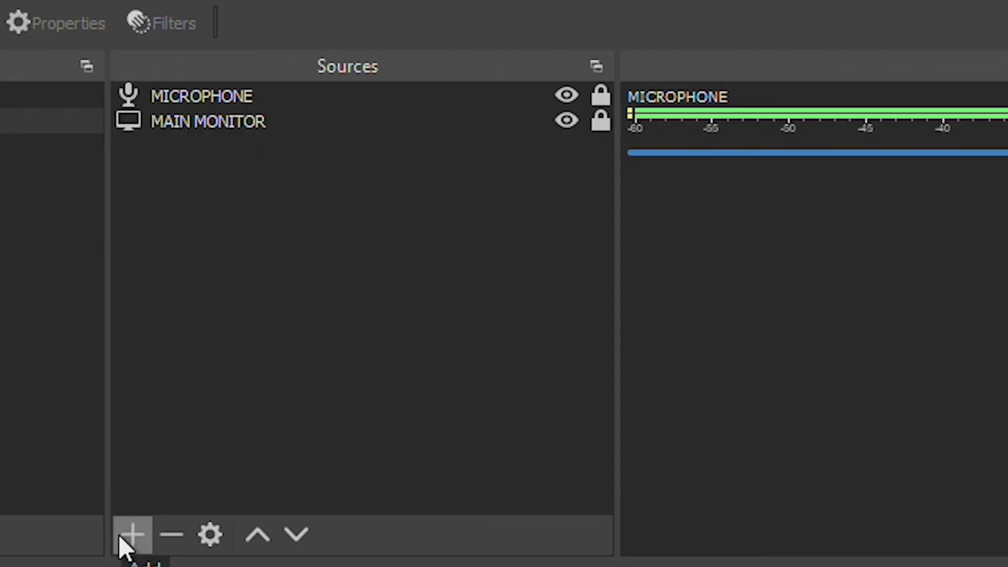
Nest the Plain WEBCAM scene in DESKTOP SCENE as a small box at the upper-right.
{"action": "left_click", "coordinate": [188, 525]}
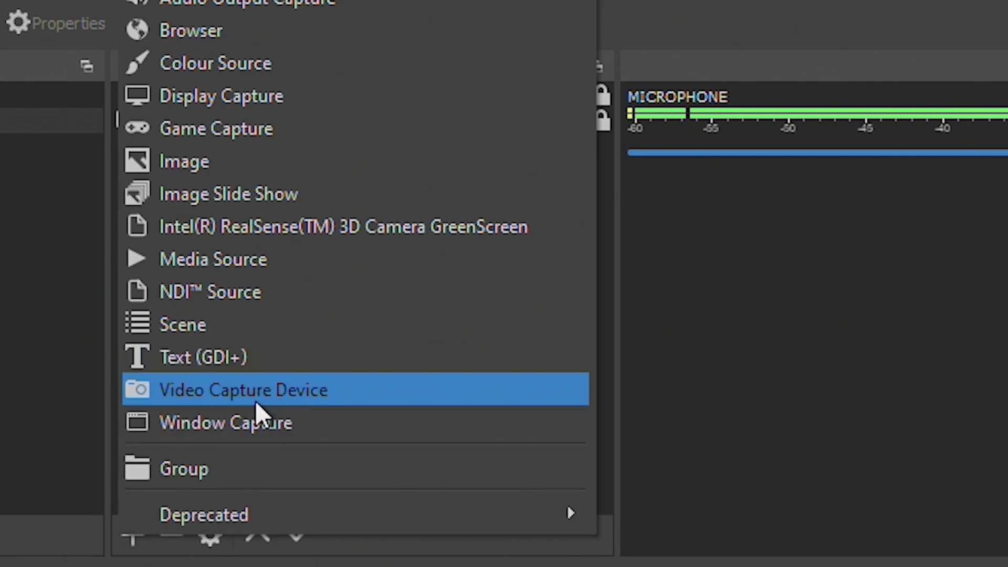
{"action": "left_click", "coordinate": [235, 328]}
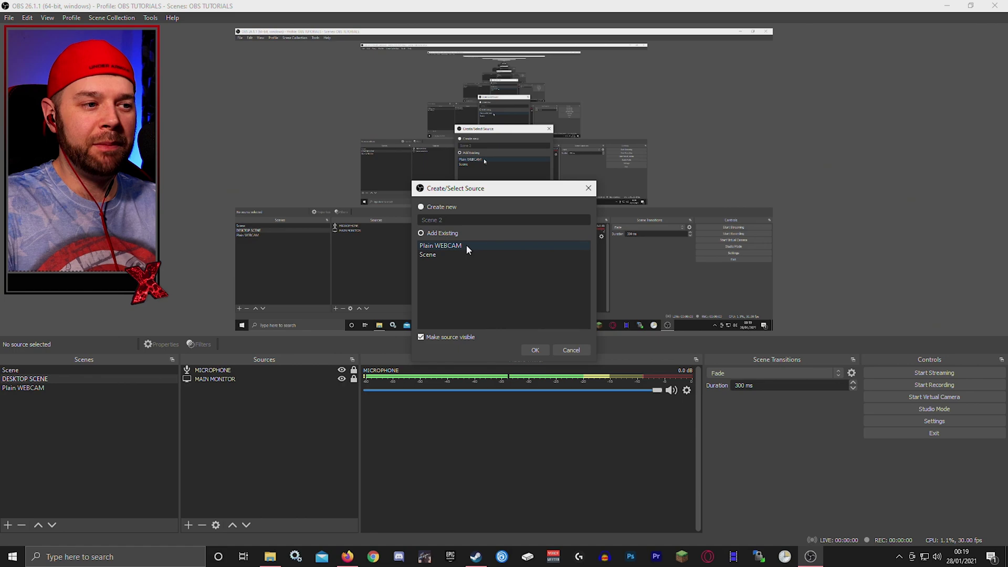
{"action": "left_click", "coordinate": [467, 245]}
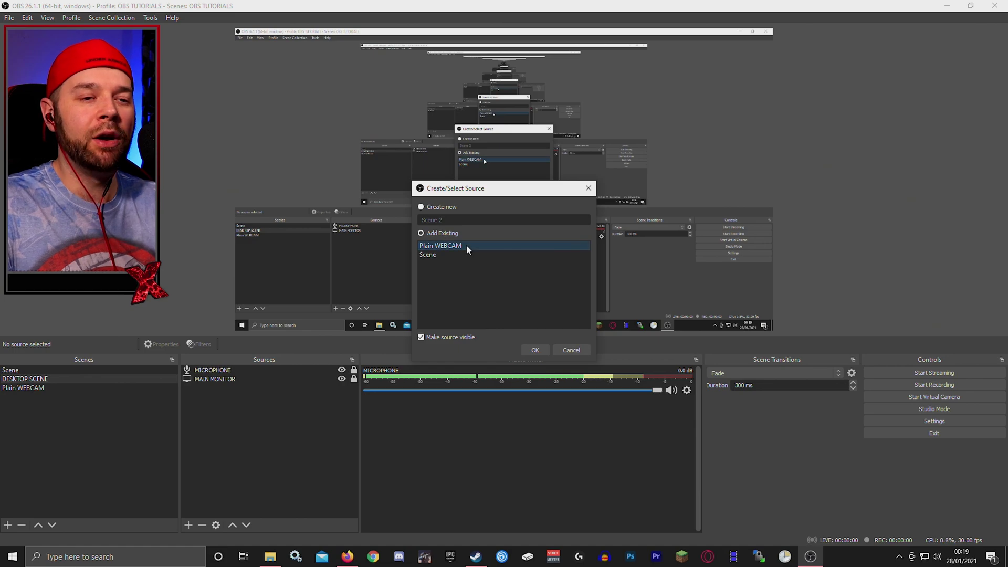
{"action": "left_click", "coordinate": [536, 349]}
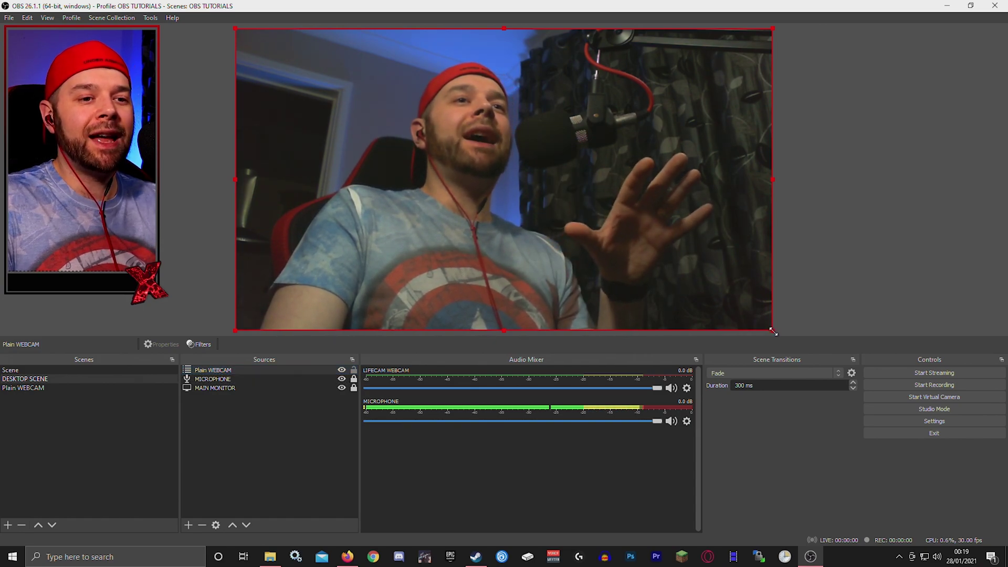
{"action": "left_click_drag", "start_coordinate": [772, 330], "coordinate": [376, 55]}
{"action": "left_click_drag", "start_coordinate": [311, 46], "coordinate": [719, 69]}
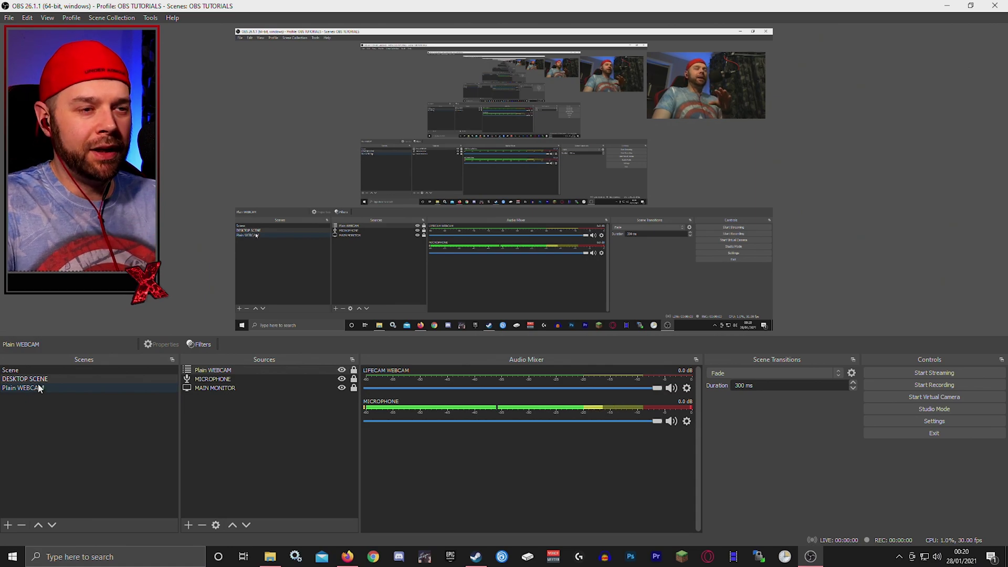
Create a new scene named Black and White WEBCAM.
{"action": "left_click", "coordinate": [216, 370]}
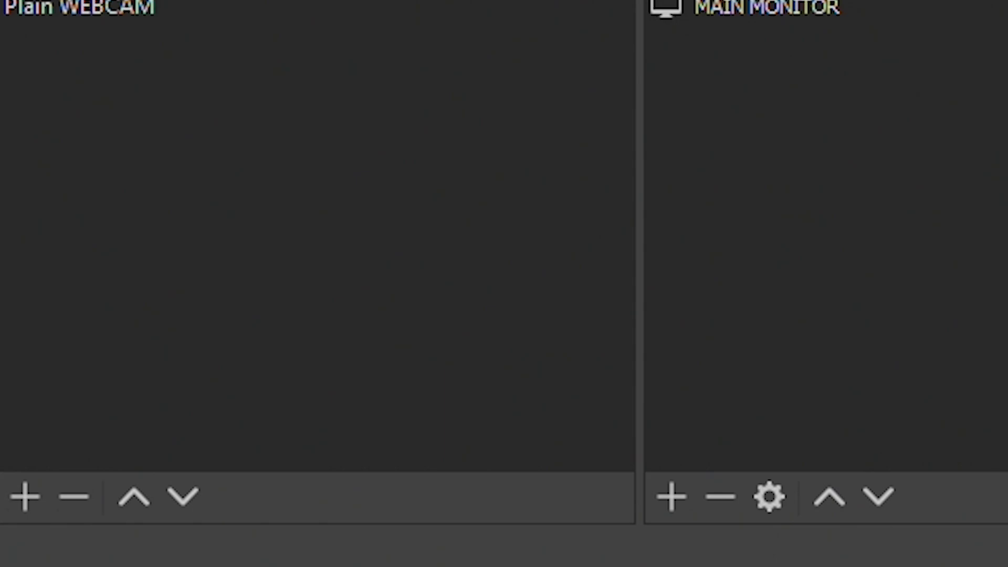
{"action": "left_click", "coordinate": [25, 497]}
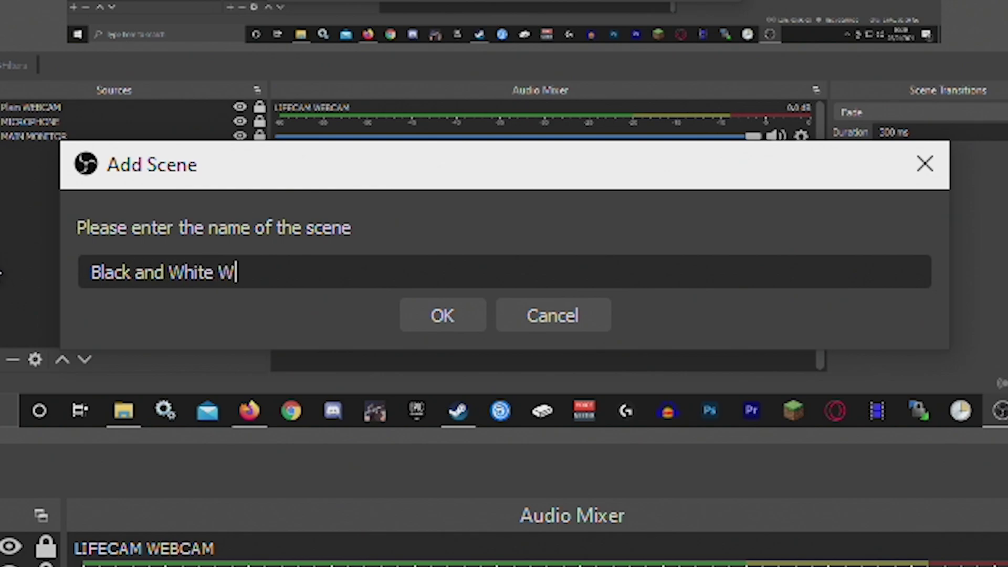
{"action": "type", "text": "CAM"}
{"action": "key", "text": "Return"}
Add the existing LIFECAM WEBCAM source, stretch it to fill the canvas, and lock it.
{"action": "left_click", "coordinate": [188, 525]}
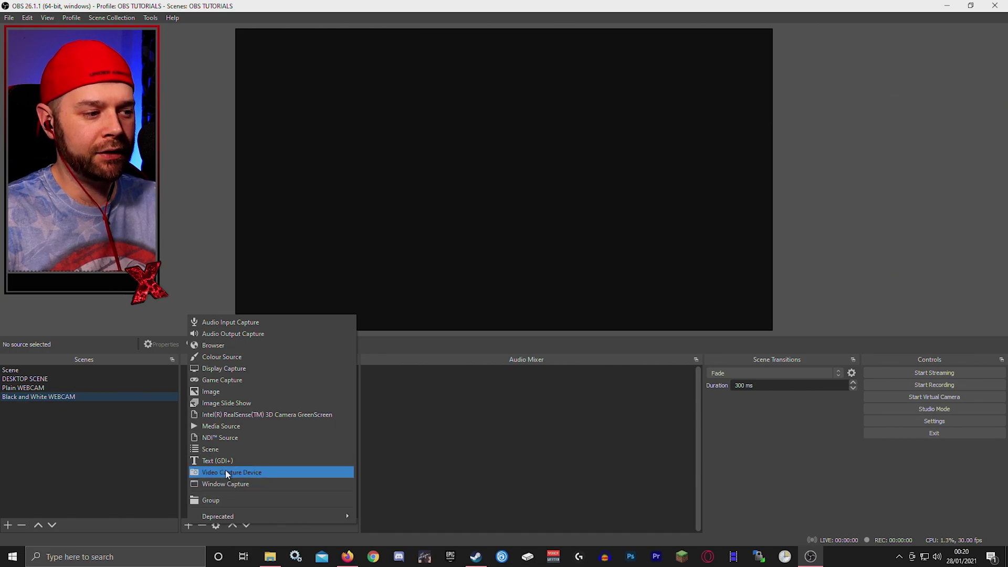
{"action": "left_click", "coordinate": [226, 472]}
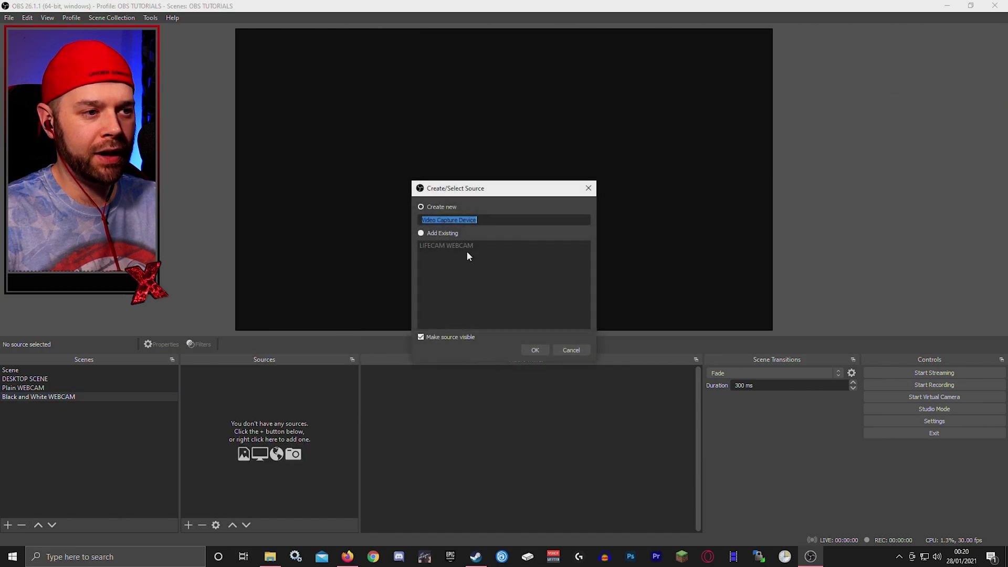
{"action": "left_click", "coordinate": [421, 233]}
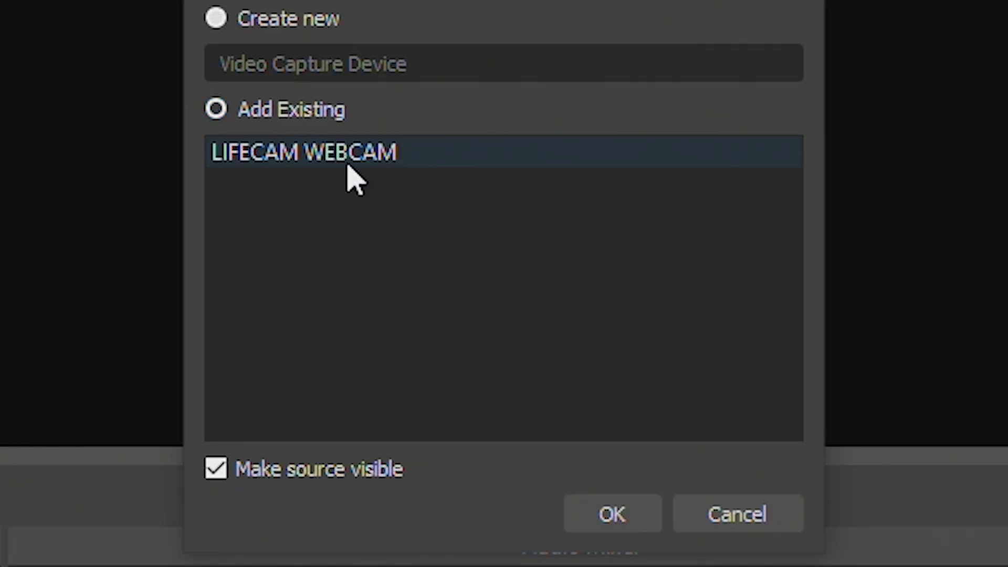
{"action": "left_click", "coordinate": [457, 246]}
{"action": "left_click", "coordinate": [533, 350]}
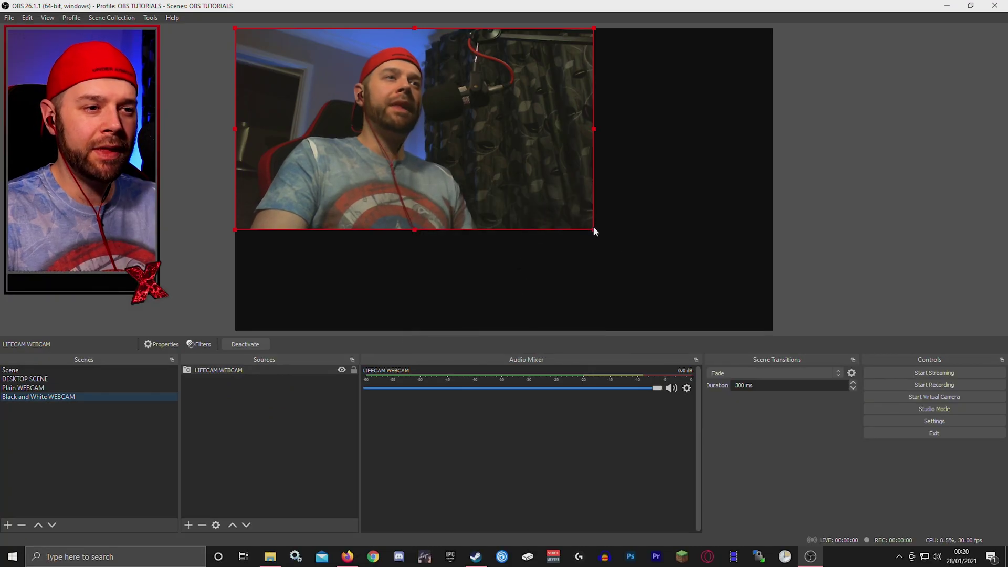
{"action": "left_click_drag", "start_coordinate": [595, 230], "coordinate": [772, 331]}
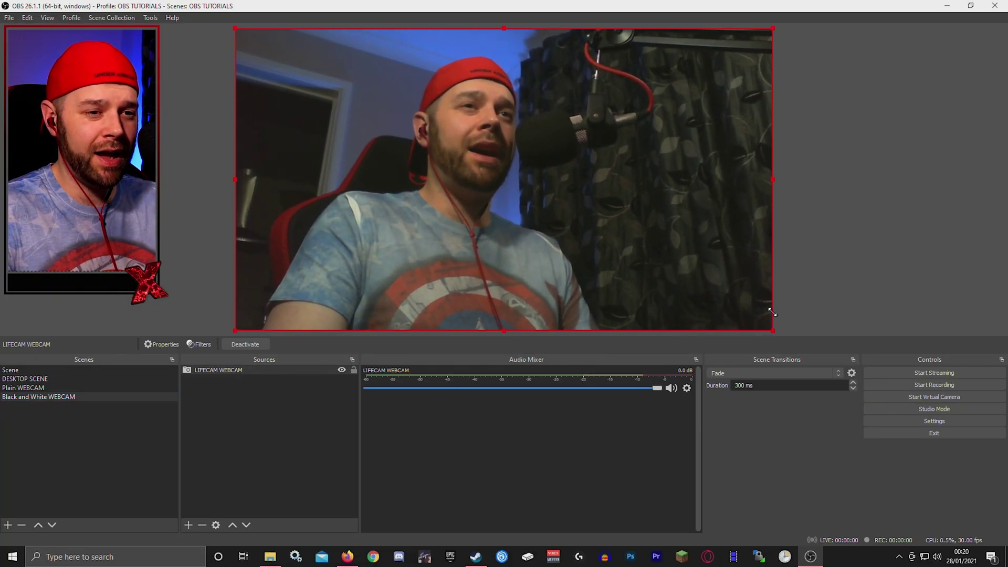
{"action": "left_click", "coordinate": [353, 370]}
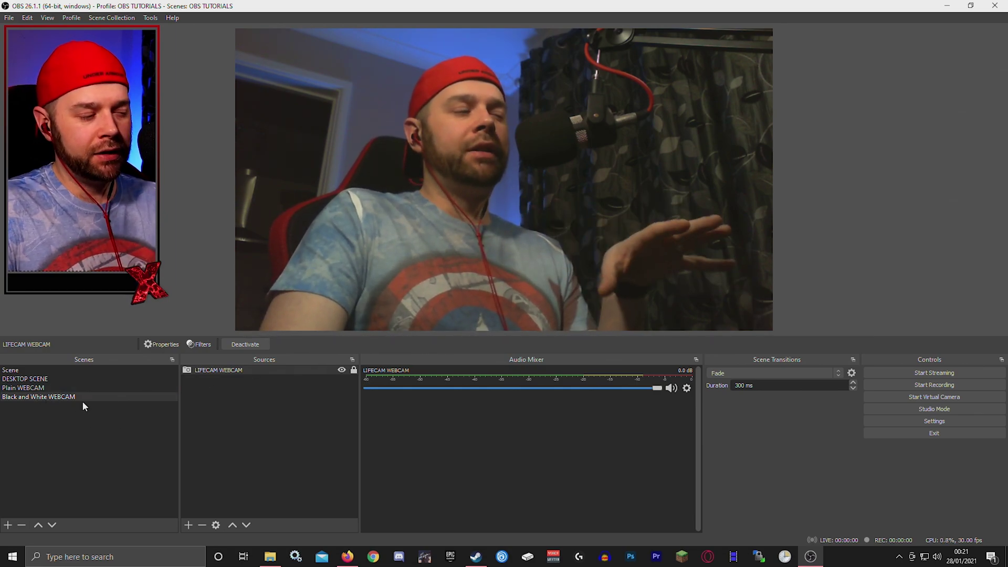
In Plain WEBCAM, give LIFECAM WEBCAM a Colour Correction filter with saturation -1.00.
{"action": "left_click", "coordinate": [59, 390]}
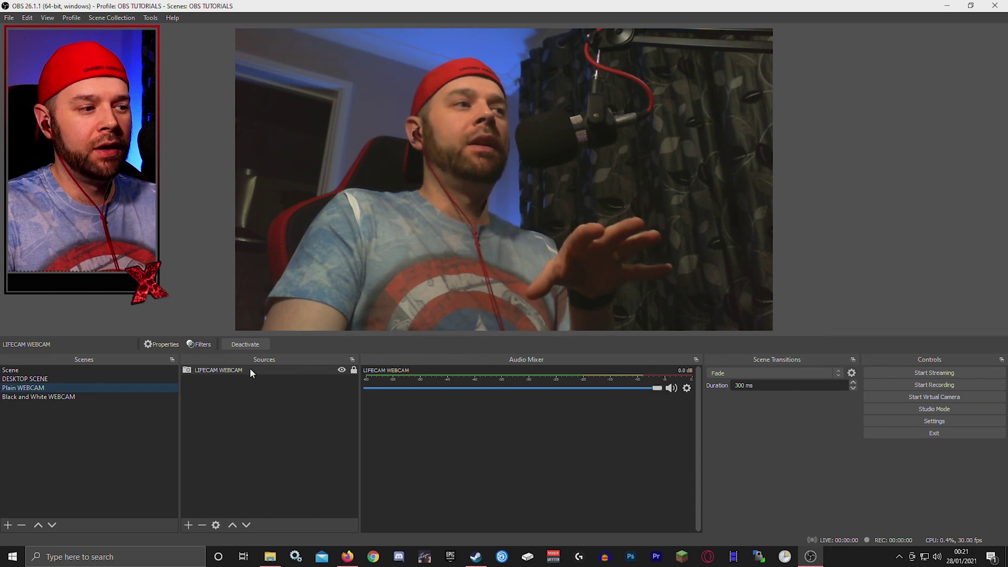
{"action": "right_click", "coordinate": [250, 371]}
{"action": "left_click", "coordinate": [262, 359]}
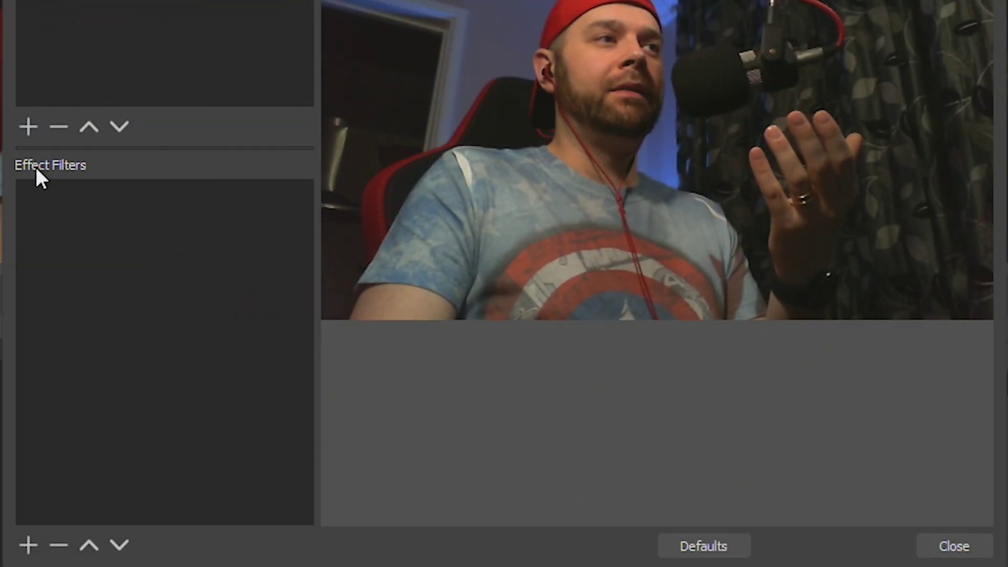
{"action": "left_click", "coordinate": [31, 543]}
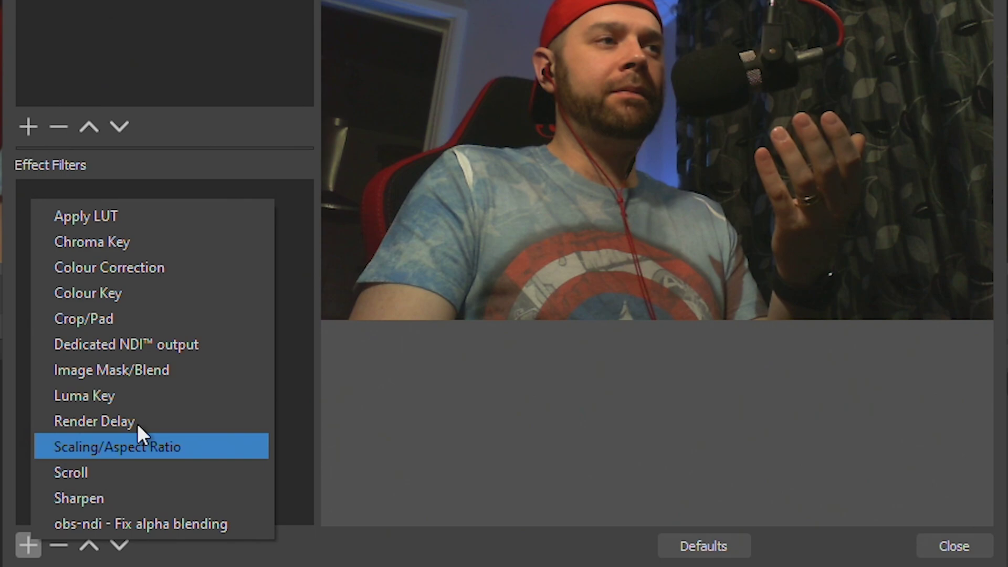
{"action": "left_click", "coordinate": [102, 261]}
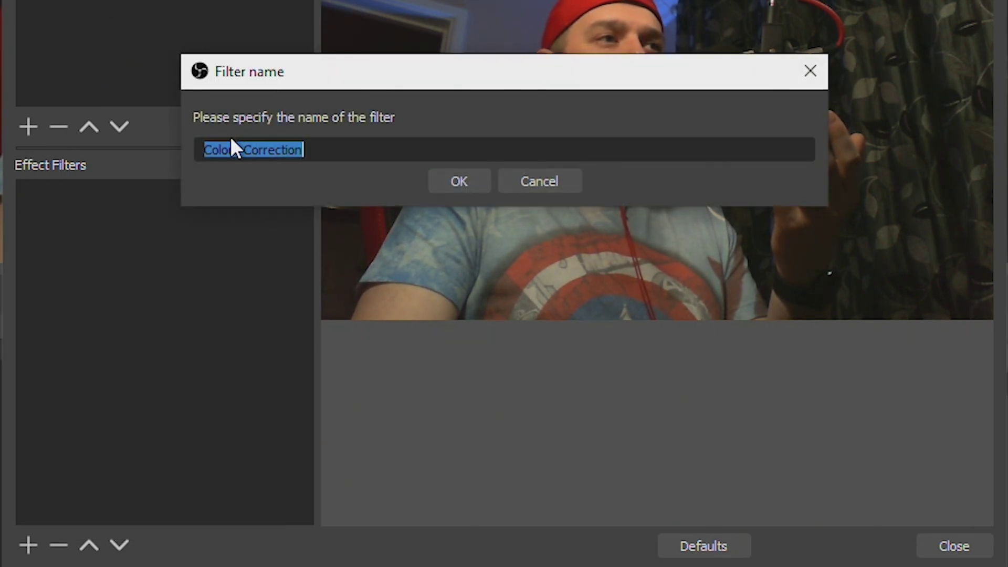
{"action": "left_click", "coordinate": [470, 177]}
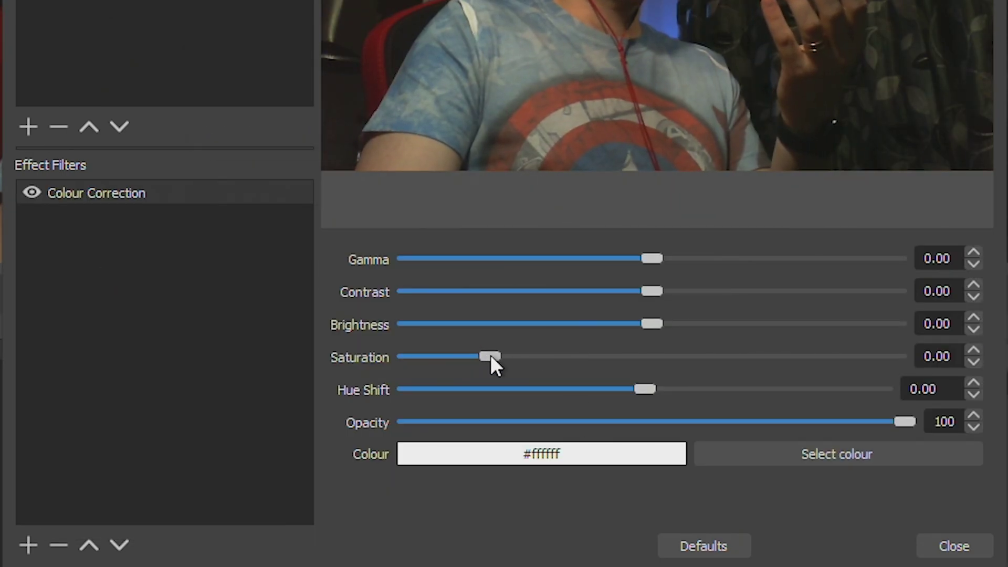
{"action": "left_click_drag", "start_coordinate": [490, 357], "coordinate": [407, 357]}
{"action": "left_click", "coordinate": [951, 547]}
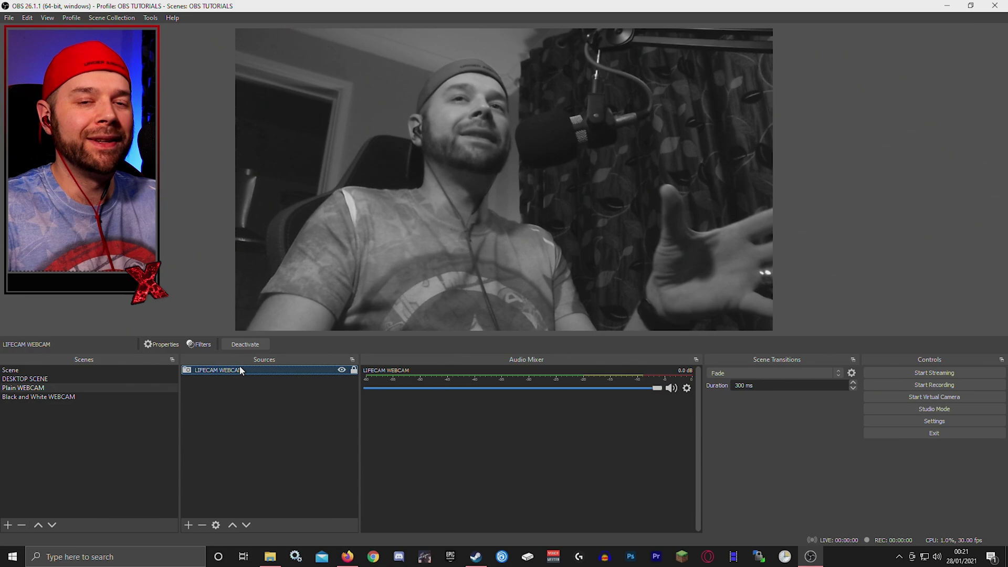
{"action": "right_click", "coordinate": [249, 371]}
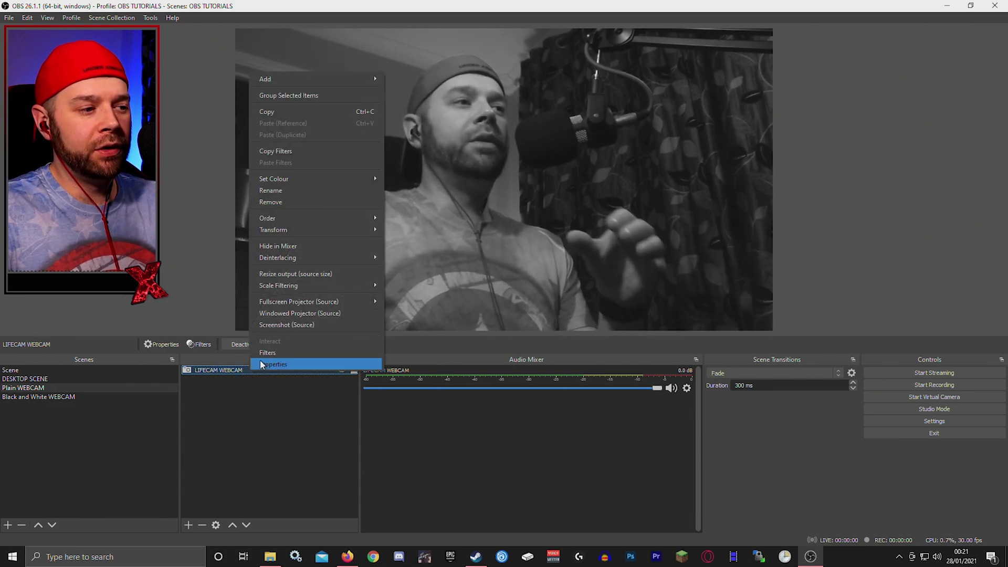
Review the webcam filters and check the webcam source in the Black and White WEBCAM scene.
{"action": "left_click", "coordinate": [266, 353]}
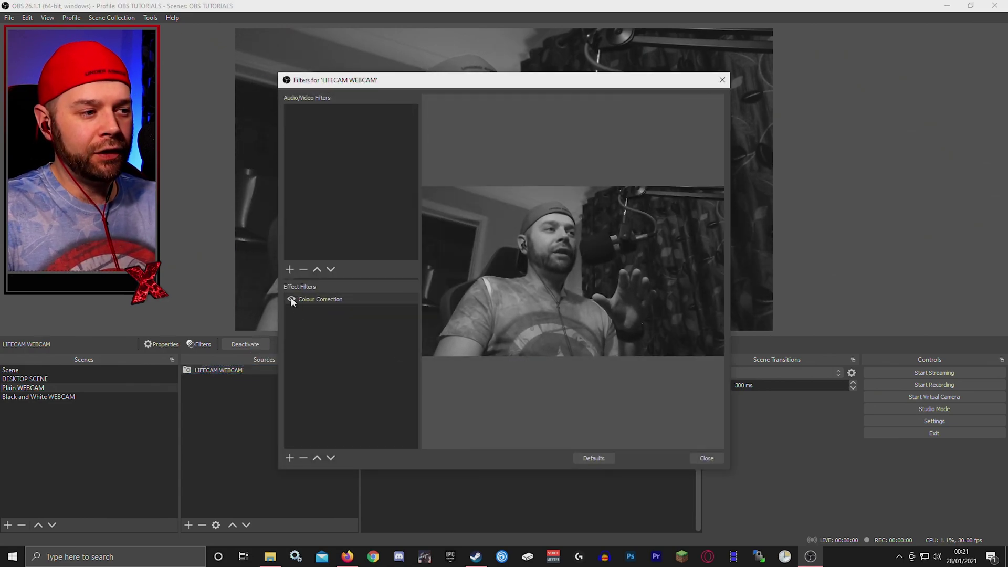
{"action": "left_click", "coordinate": [702, 458]}
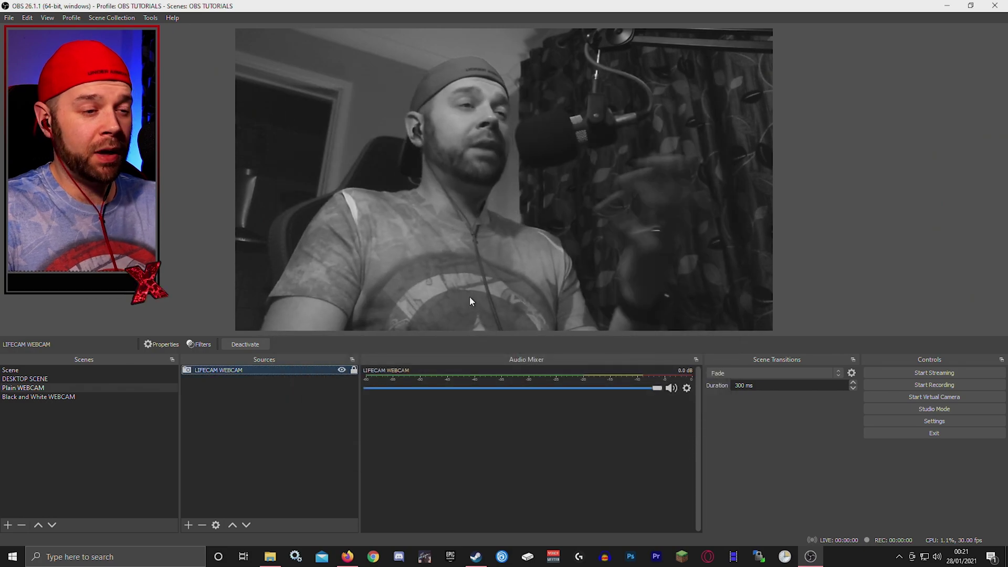
{"action": "left_click", "coordinate": [45, 397]}
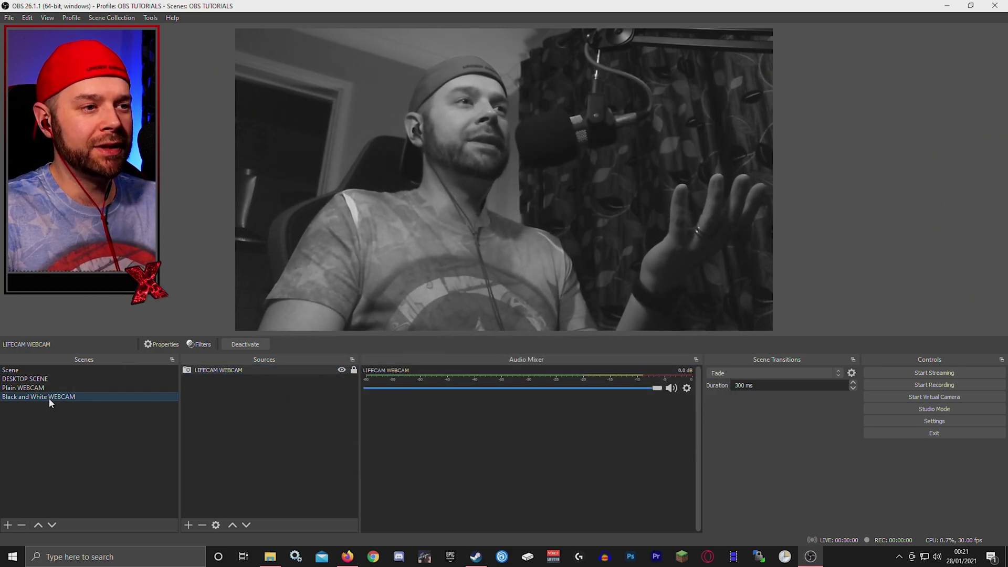
{"action": "left_click", "coordinate": [236, 370]}
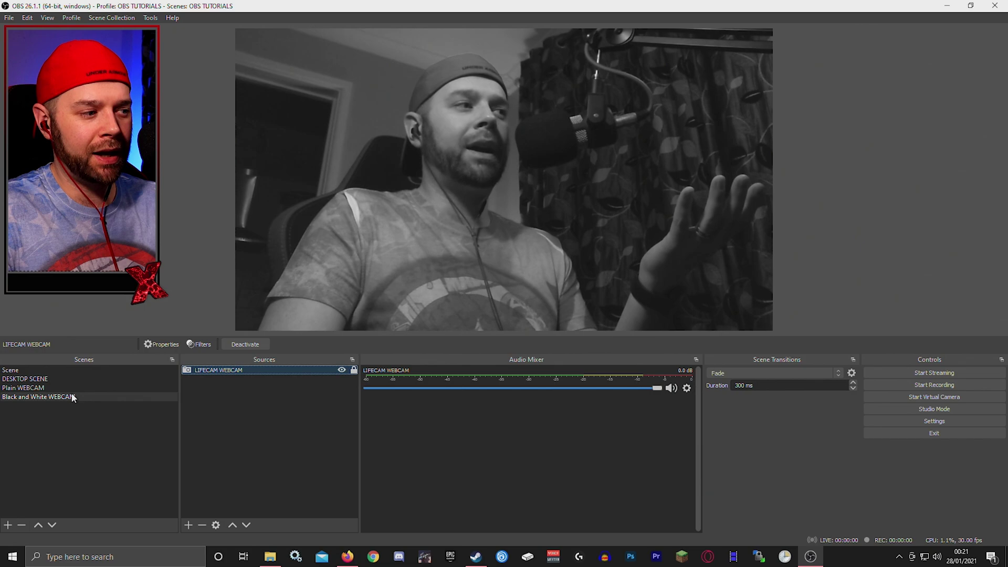
{"action": "left_click", "coordinate": [46, 388]}
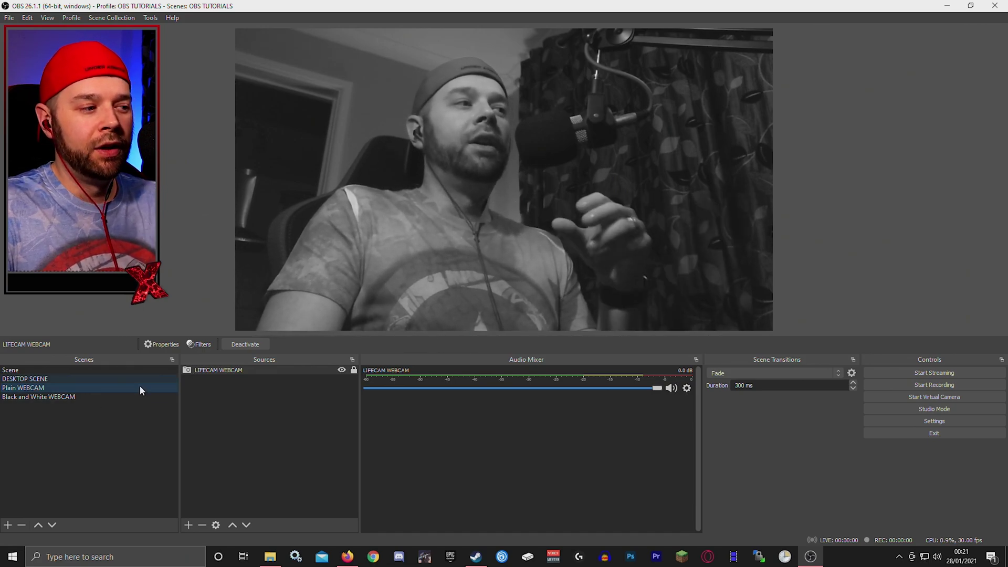
Disable LIFECAM WEBCAM's Colour Correction filter in Plain WEBCAM, restoring full colour.
{"action": "right_click", "coordinate": [238, 373]}
{"action": "left_click", "coordinate": [283, 347]}
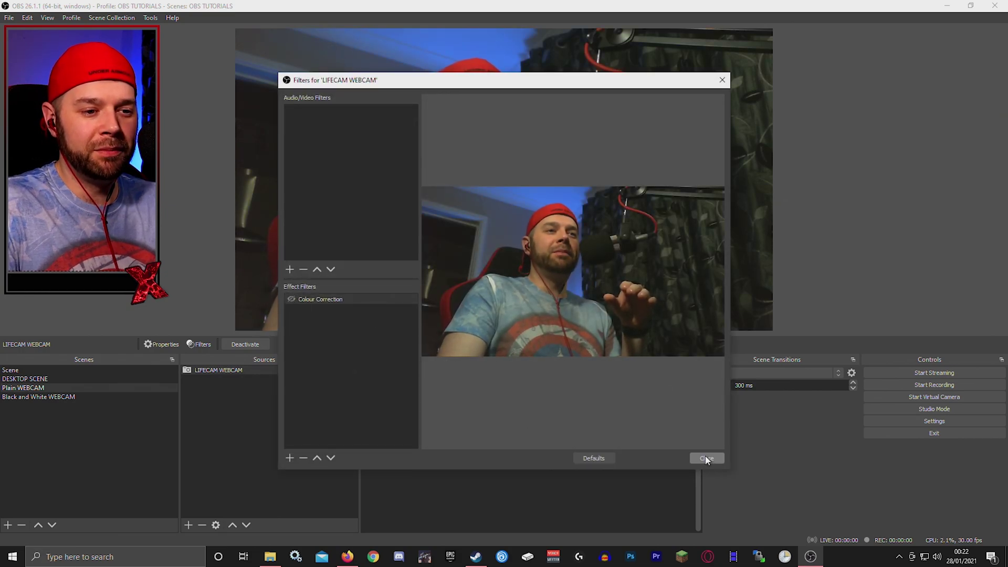
{"action": "left_click", "coordinate": [707, 459]}
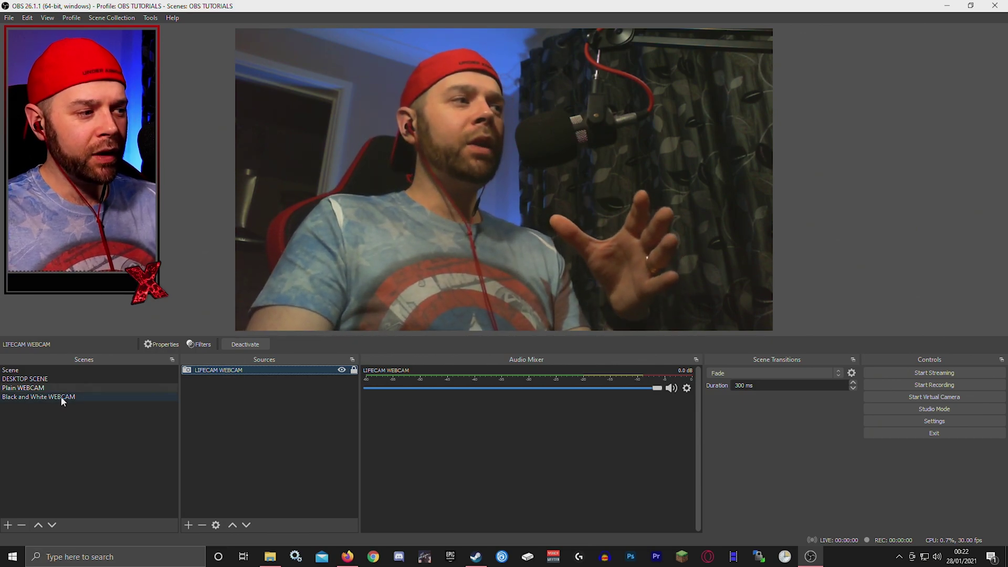
Add a scene-level Colour Correction filter at -1.00 saturation to Black and White WEBCAM.
{"action": "left_click", "coordinate": [61, 398]}
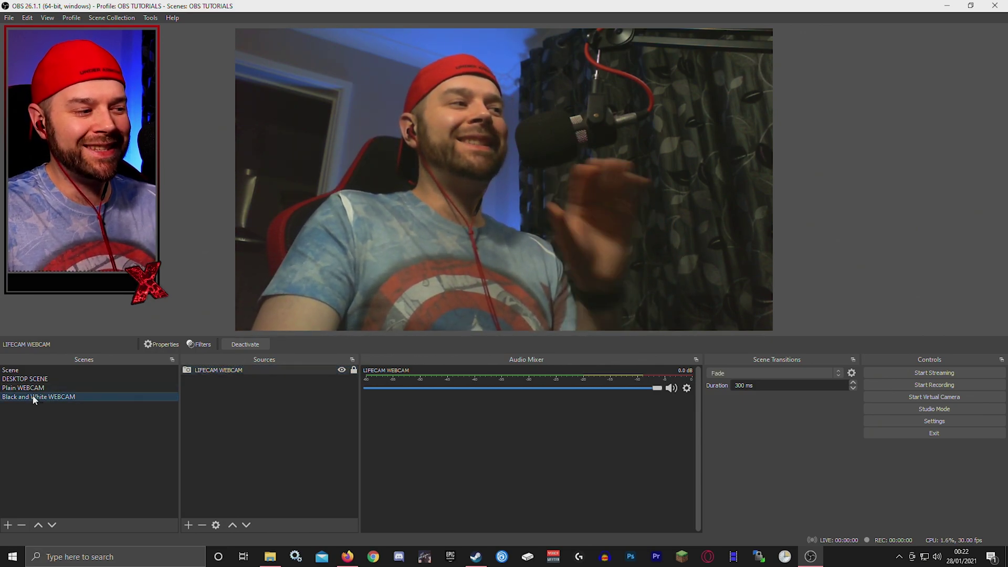
{"action": "right_click", "coordinate": [34, 399]}
{"action": "left_click", "coordinate": [53, 345]}
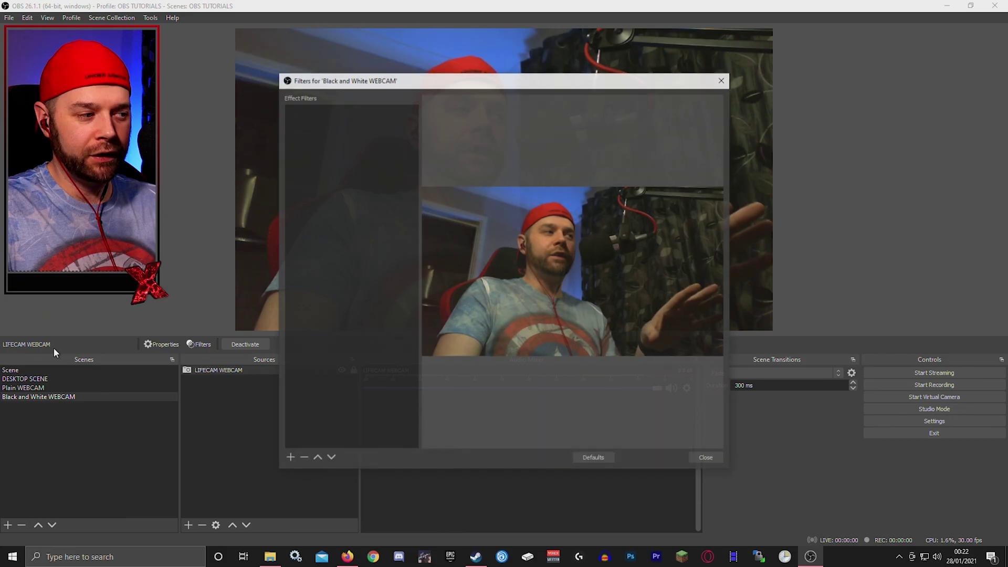
{"action": "left_click", "coordinate": [290, 457]}
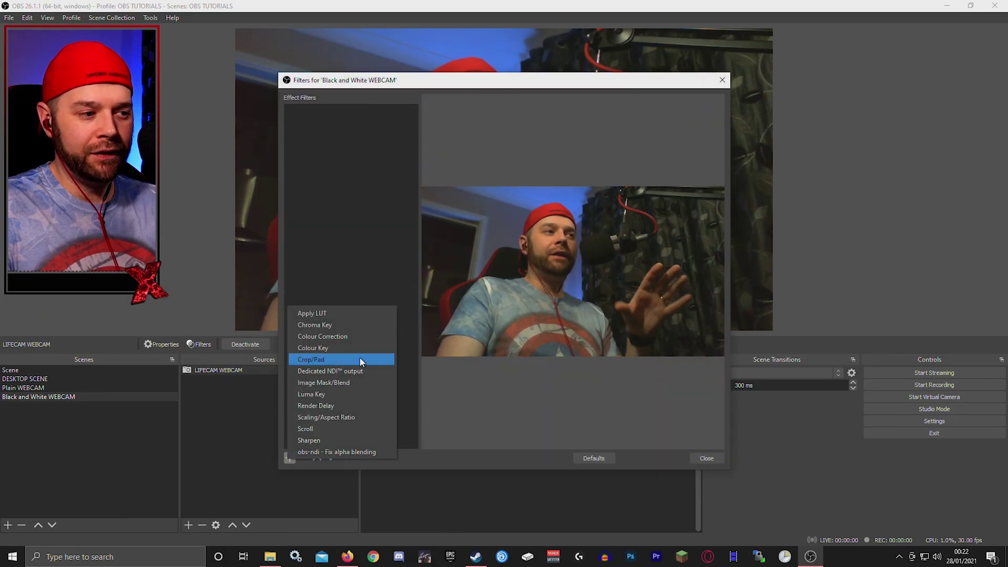
{"action": "left_click", "coordinate": [334, 336]}
{"action": "left_click", "coordinate": [484, 292]}
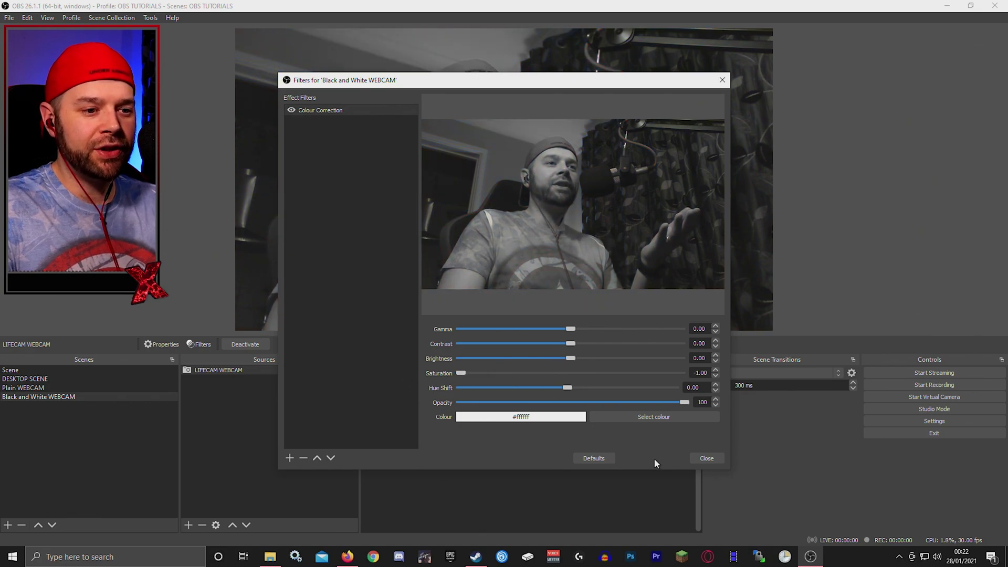
{"action": "left_click", "coordinate": [707, 458]}
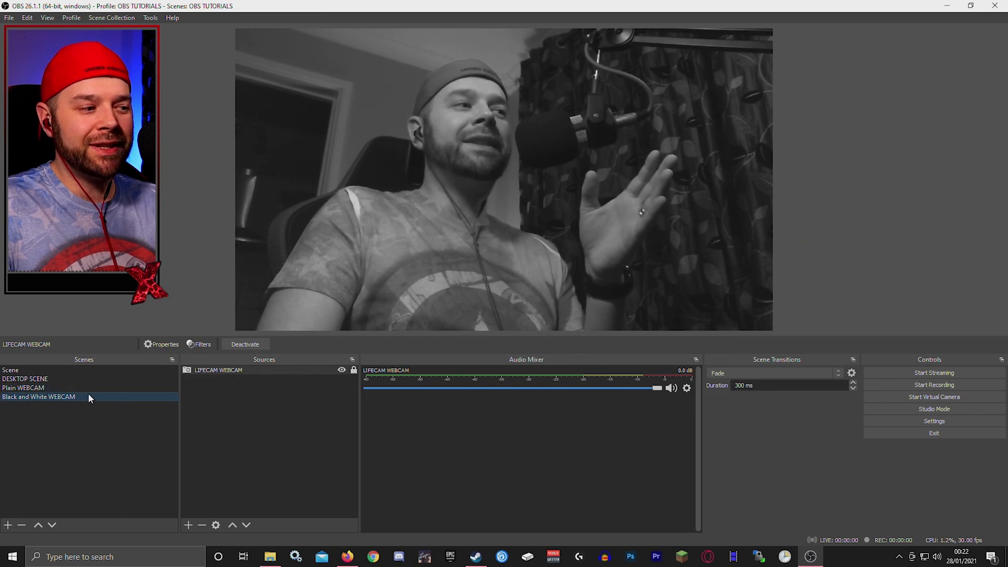
Switch between Plain WEBCAM and Black and White WEBCAM to compare colour and greyscale.
{"action": "left_click", "coordinate": [73, 388]}
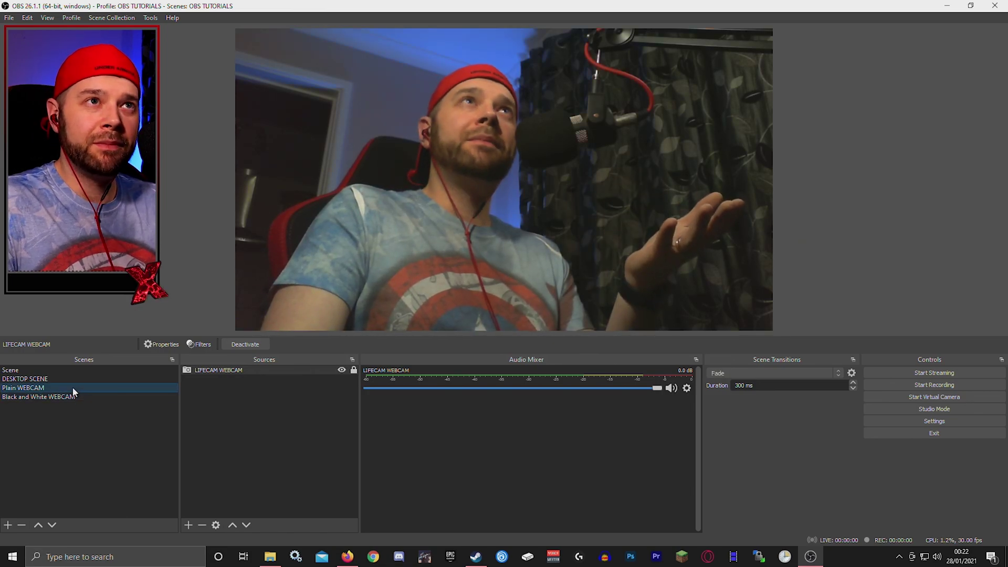
{"action": "left_click", "coordinate": [61, 398]}
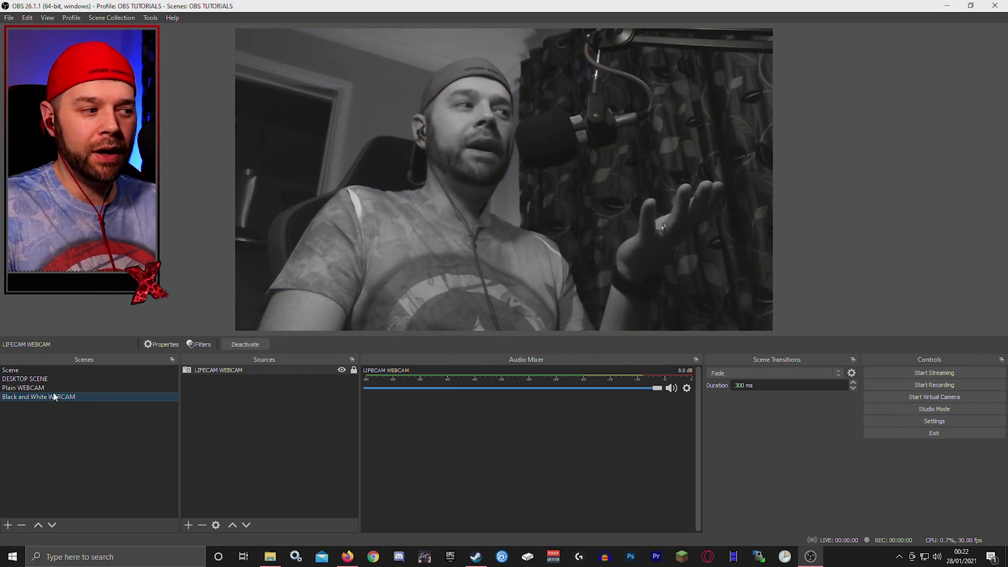
{"action": "left_click", "coordinate": [51, 389]}
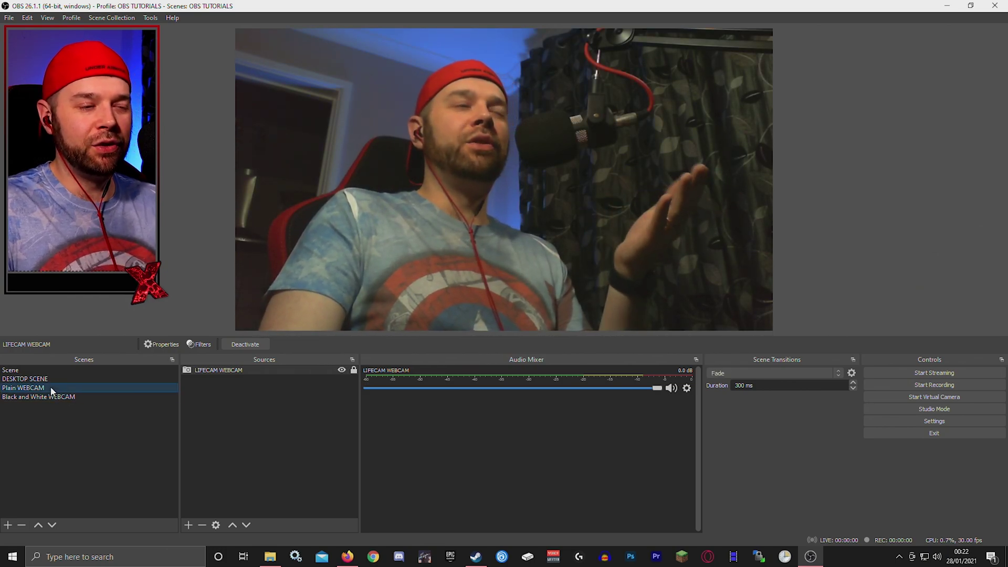